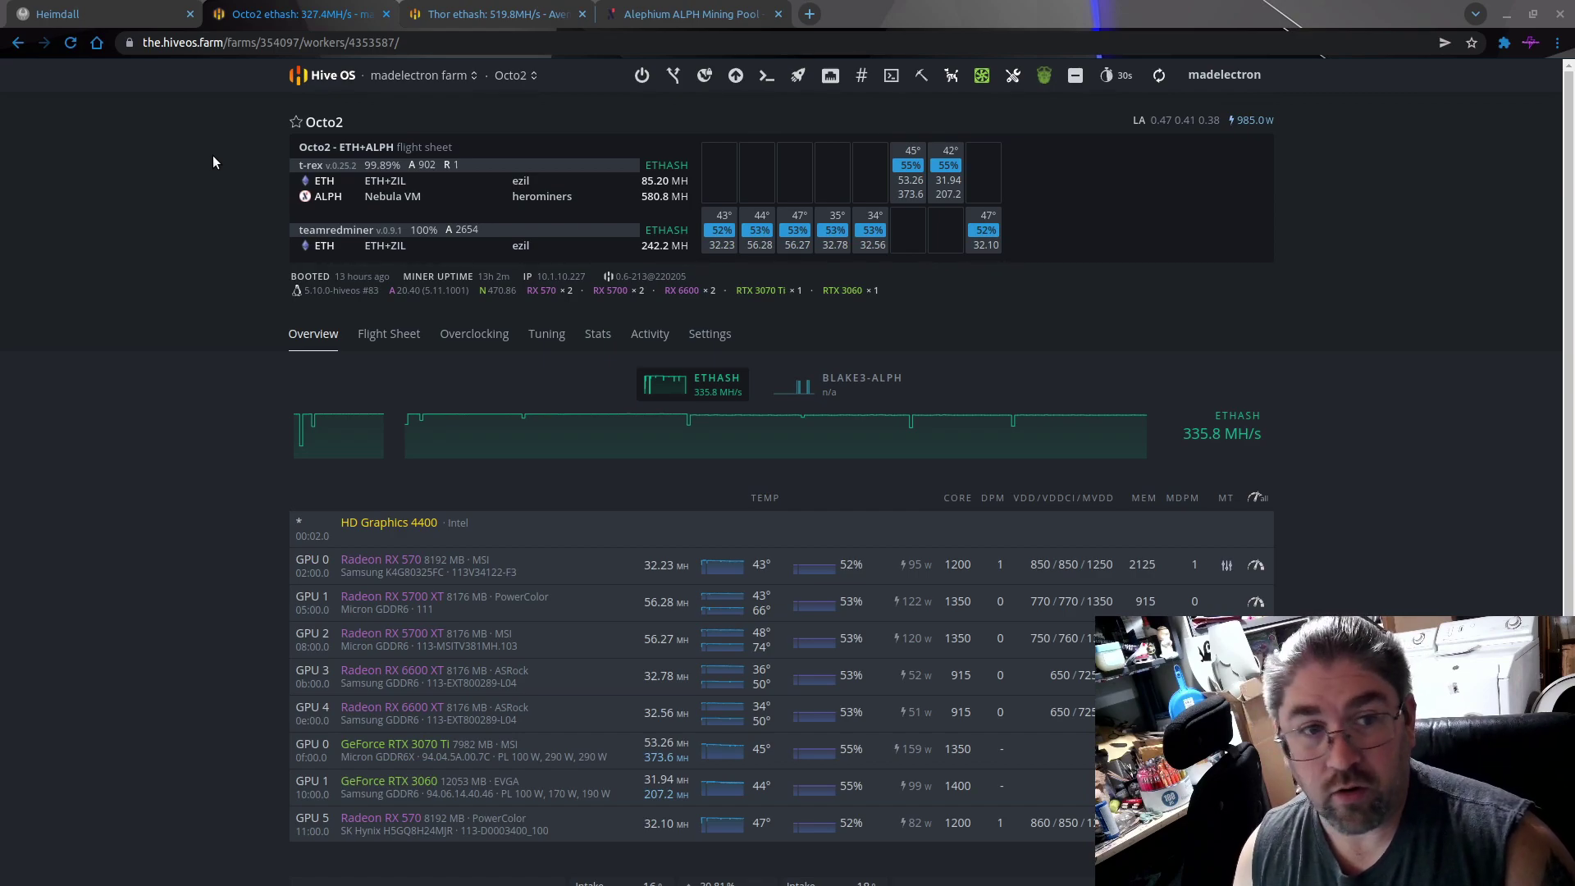
Upgrade the Thor worker's Hive OS to version 0.6-213@220205.
left_click(461, 15)
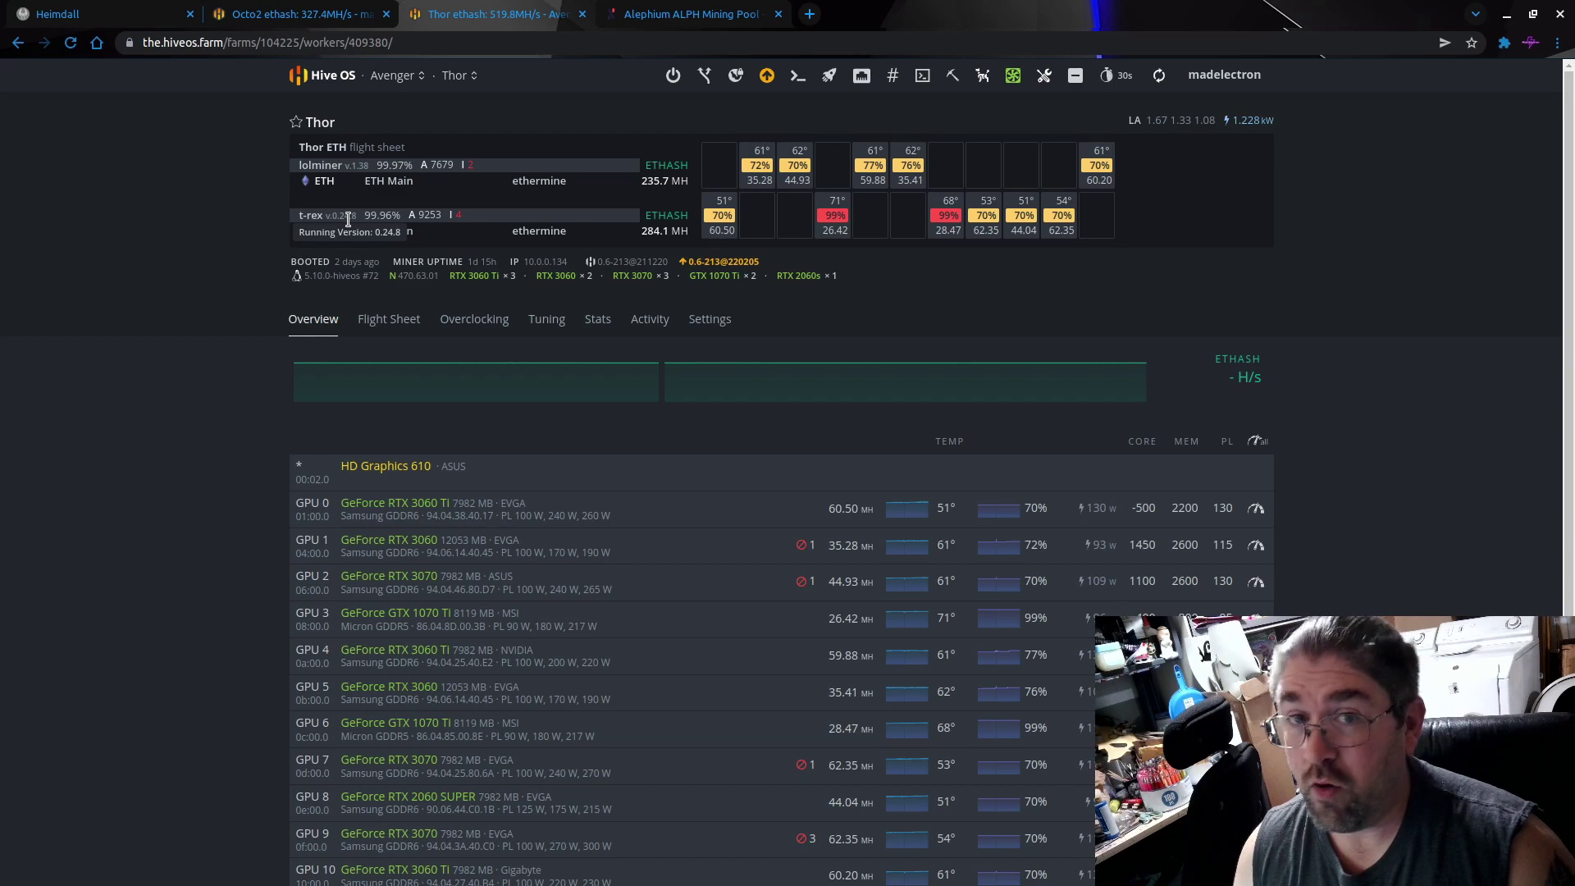
left_click(710, 263)
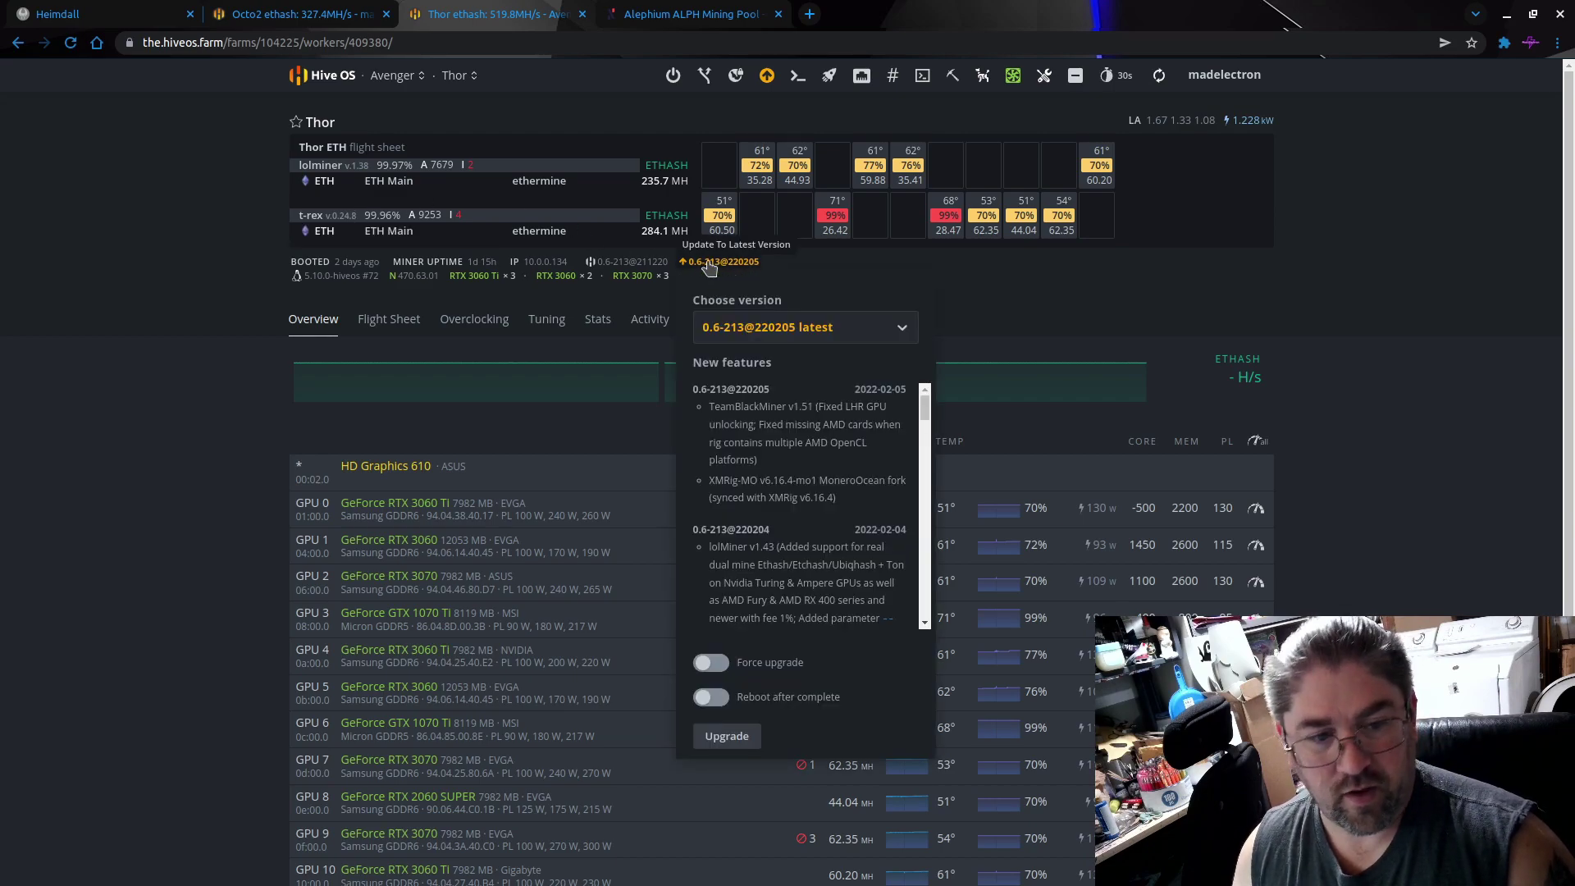
left_click(722, 741)
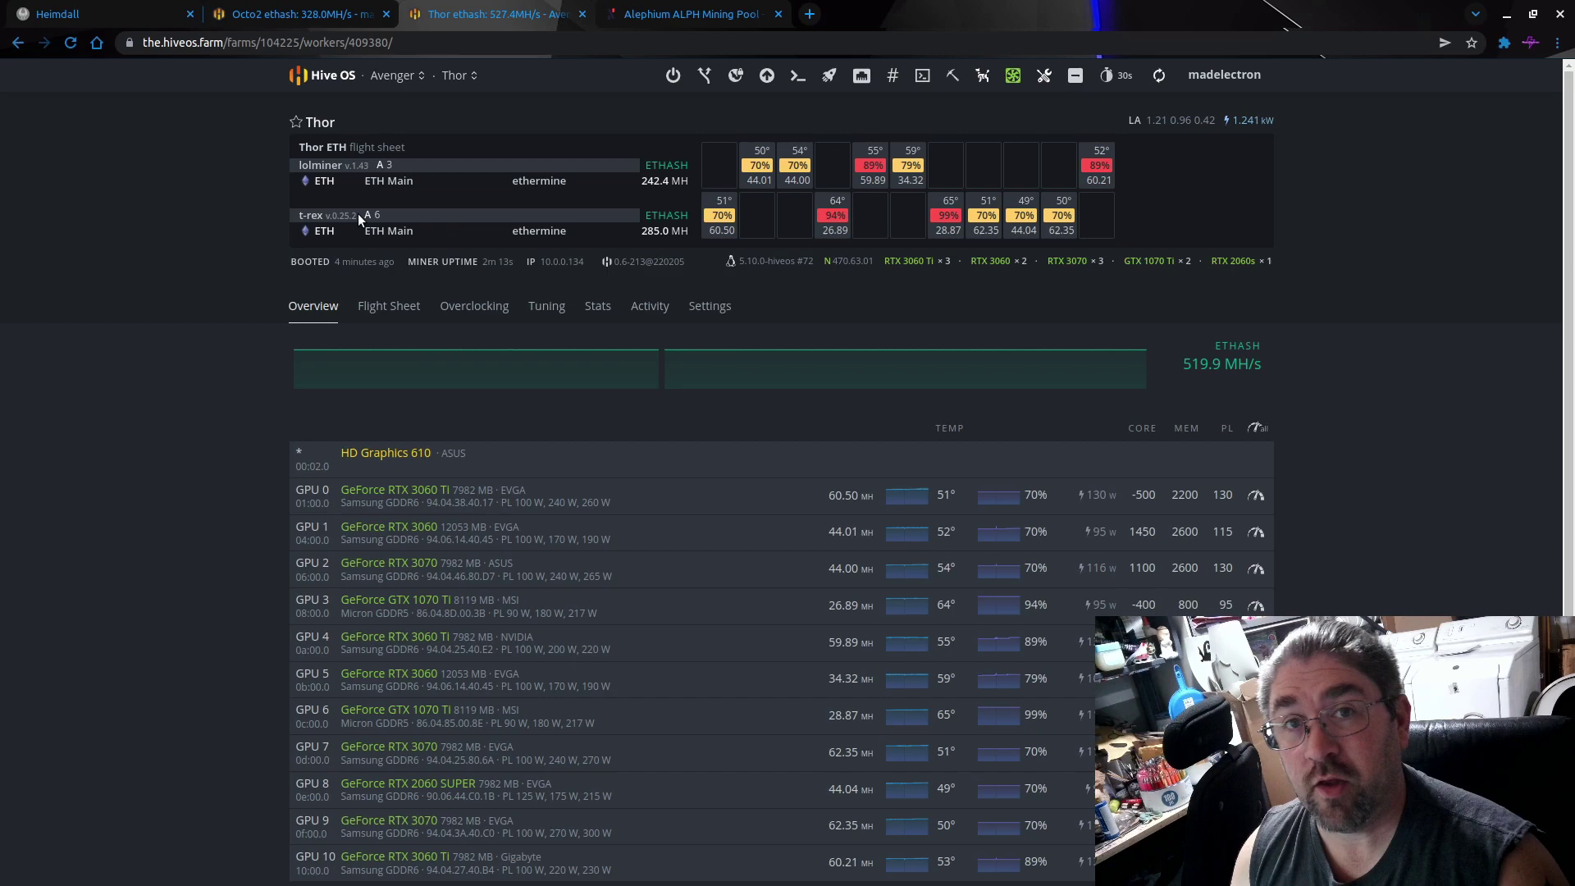
Start a new flight sheet mining ETH into the ETH Main wallet.
left_click(357, 214)
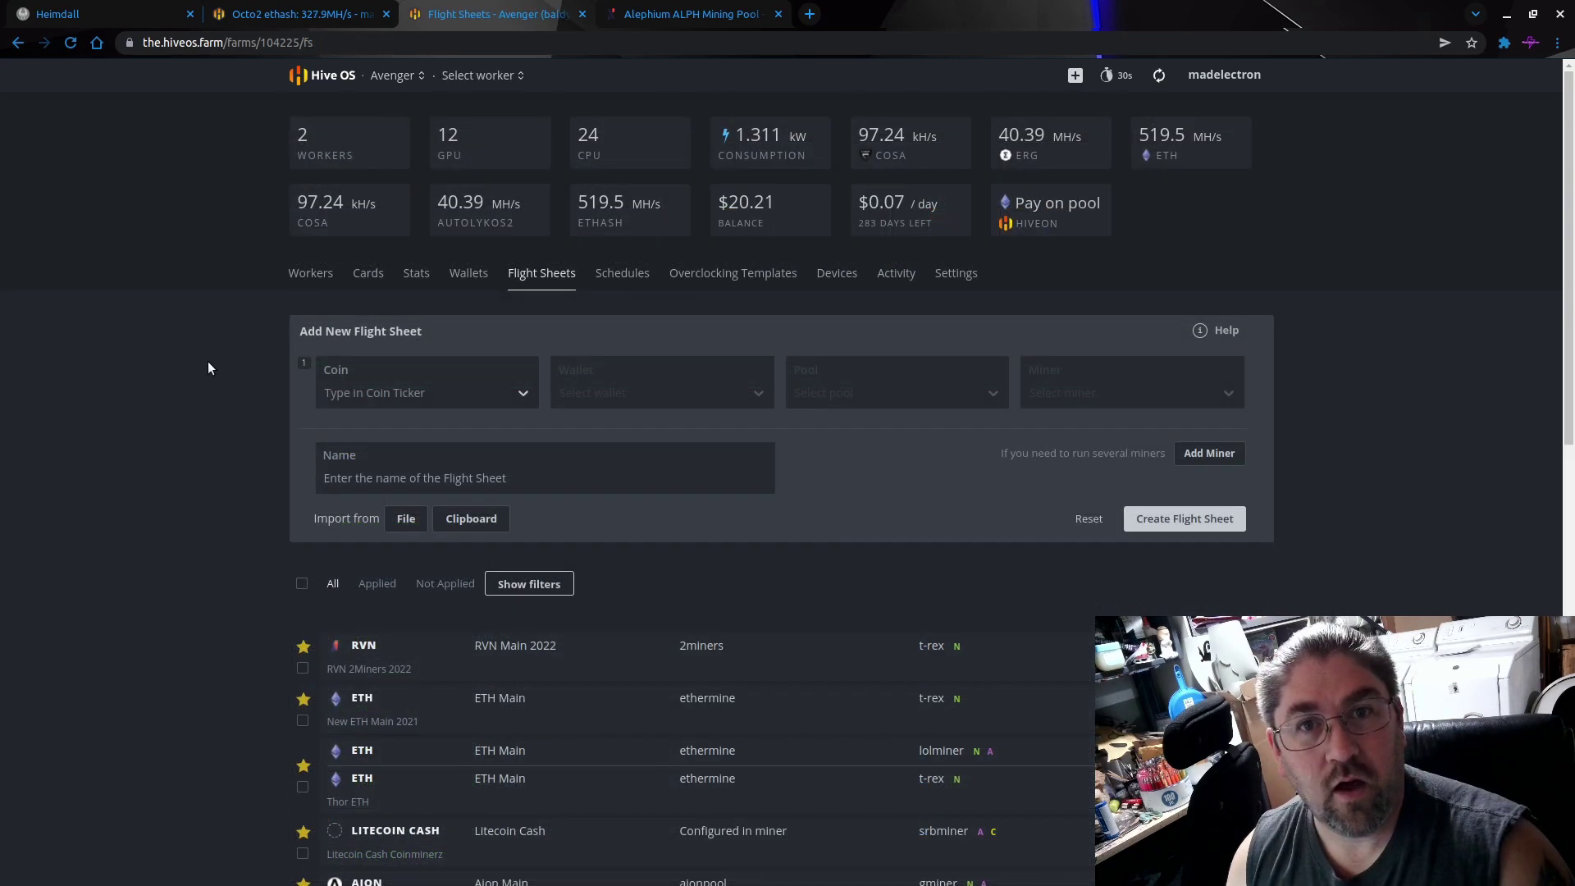
left_click(376, 396)
type("eth")
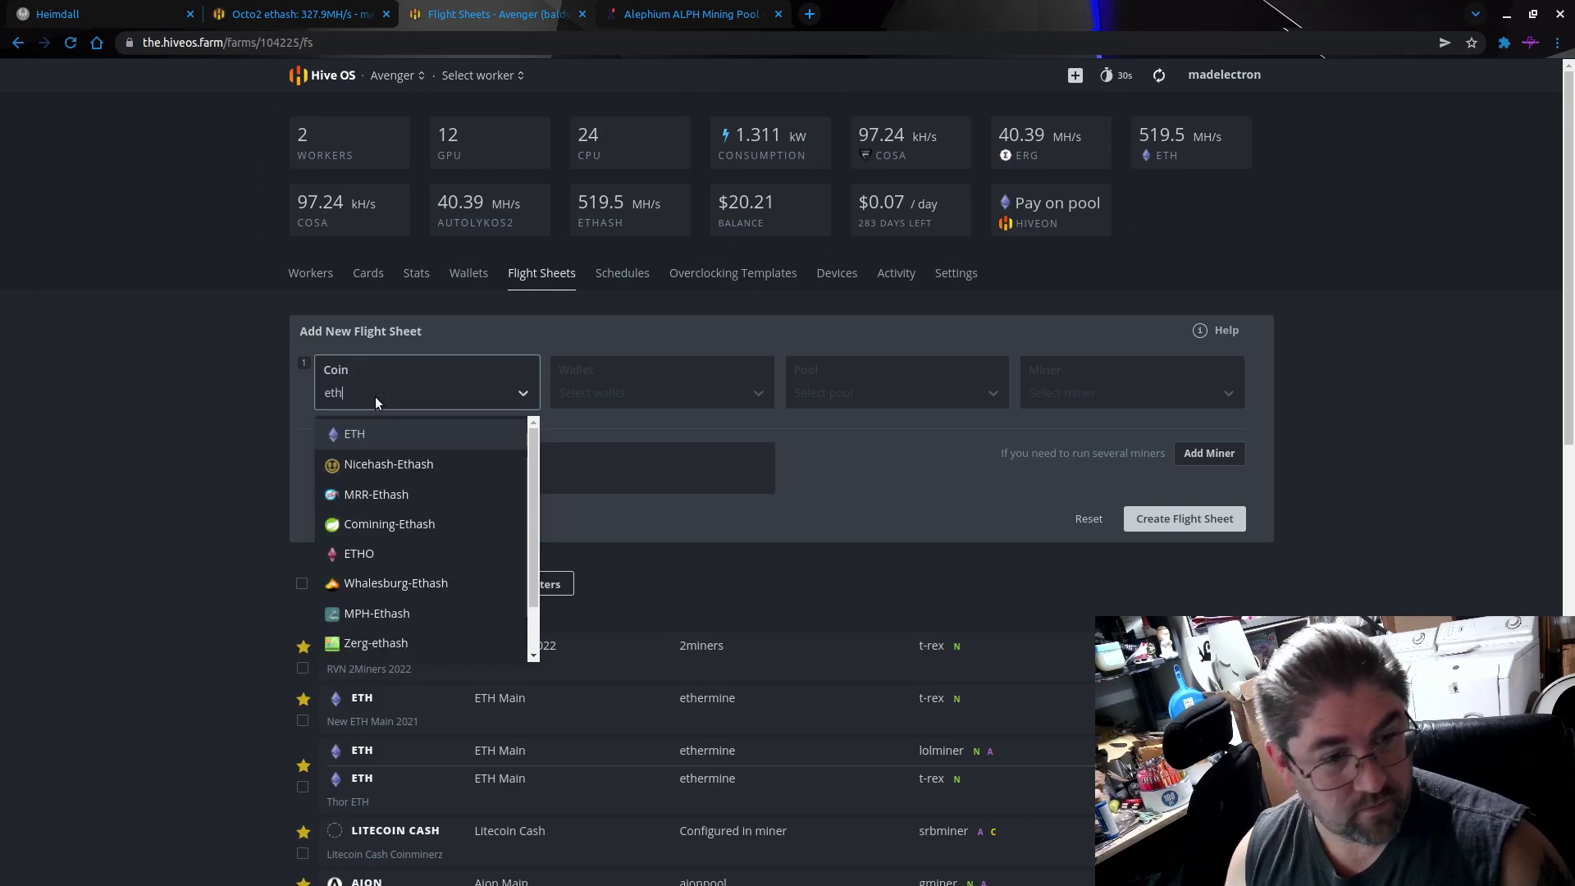
left_click(374, 441)
left_click(643, 397)
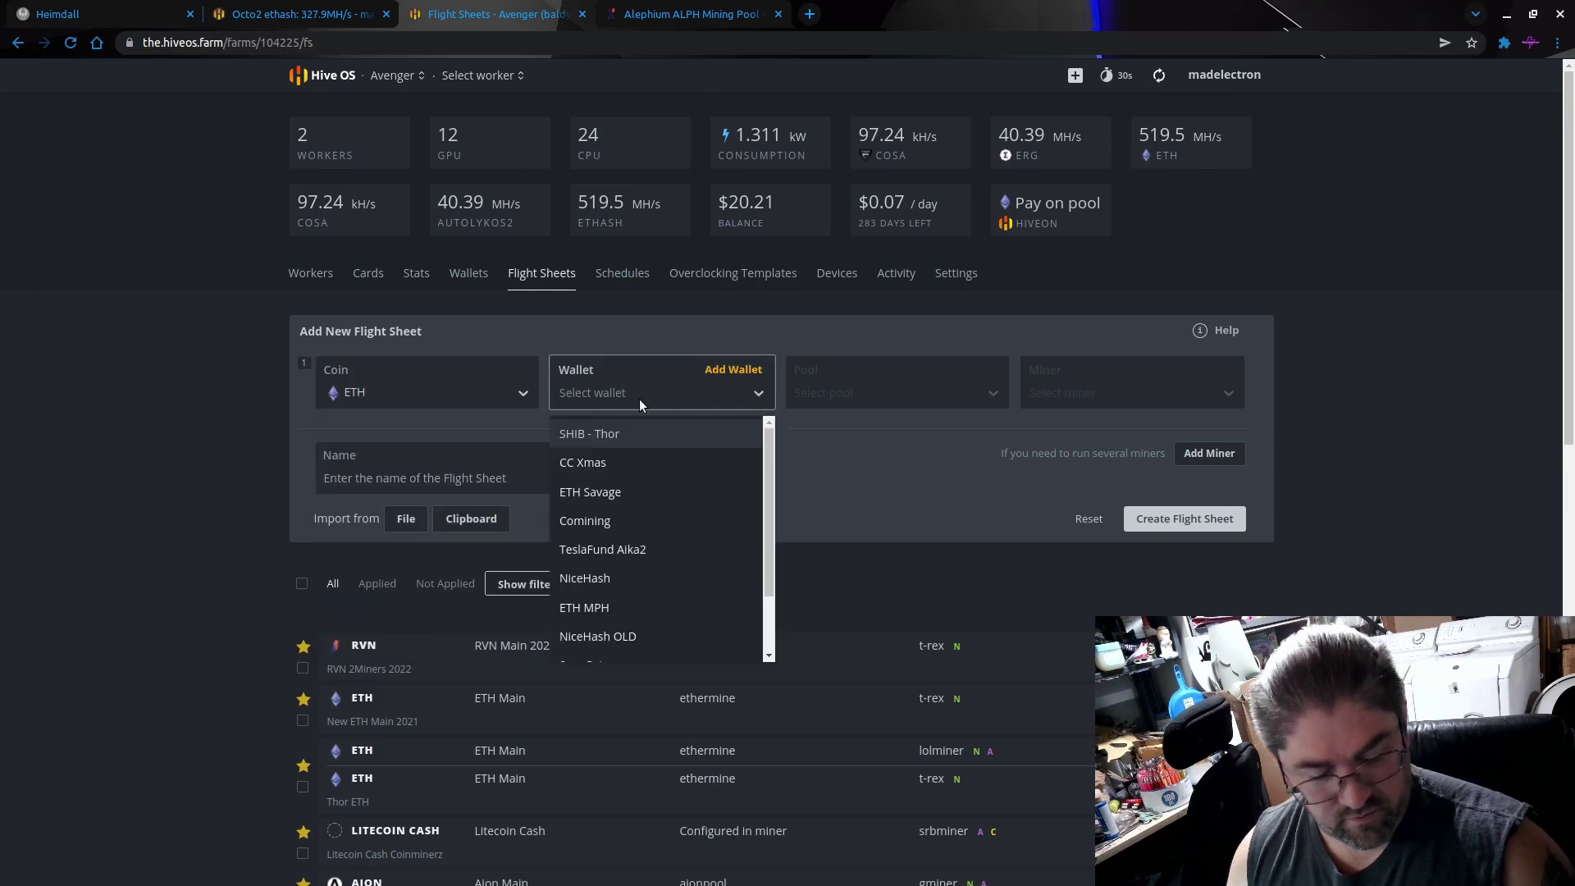
type("eth")
left_click(622, 494)
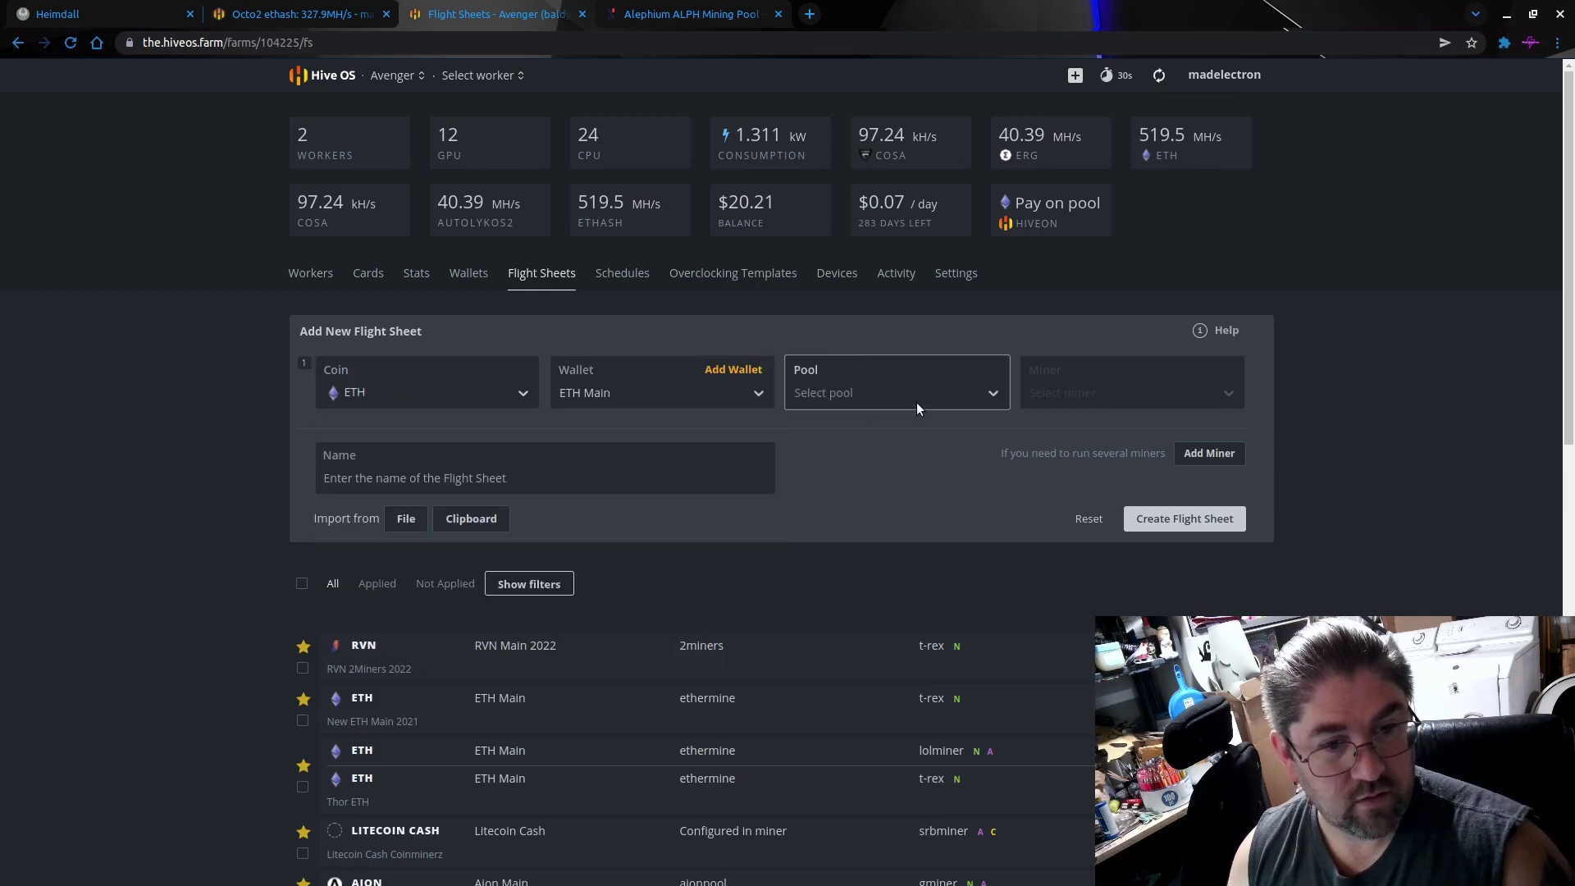
Set the pool to ethermine's US East server and the miner to T-Rex Miner.
left_click(917, 391)
type("eth")
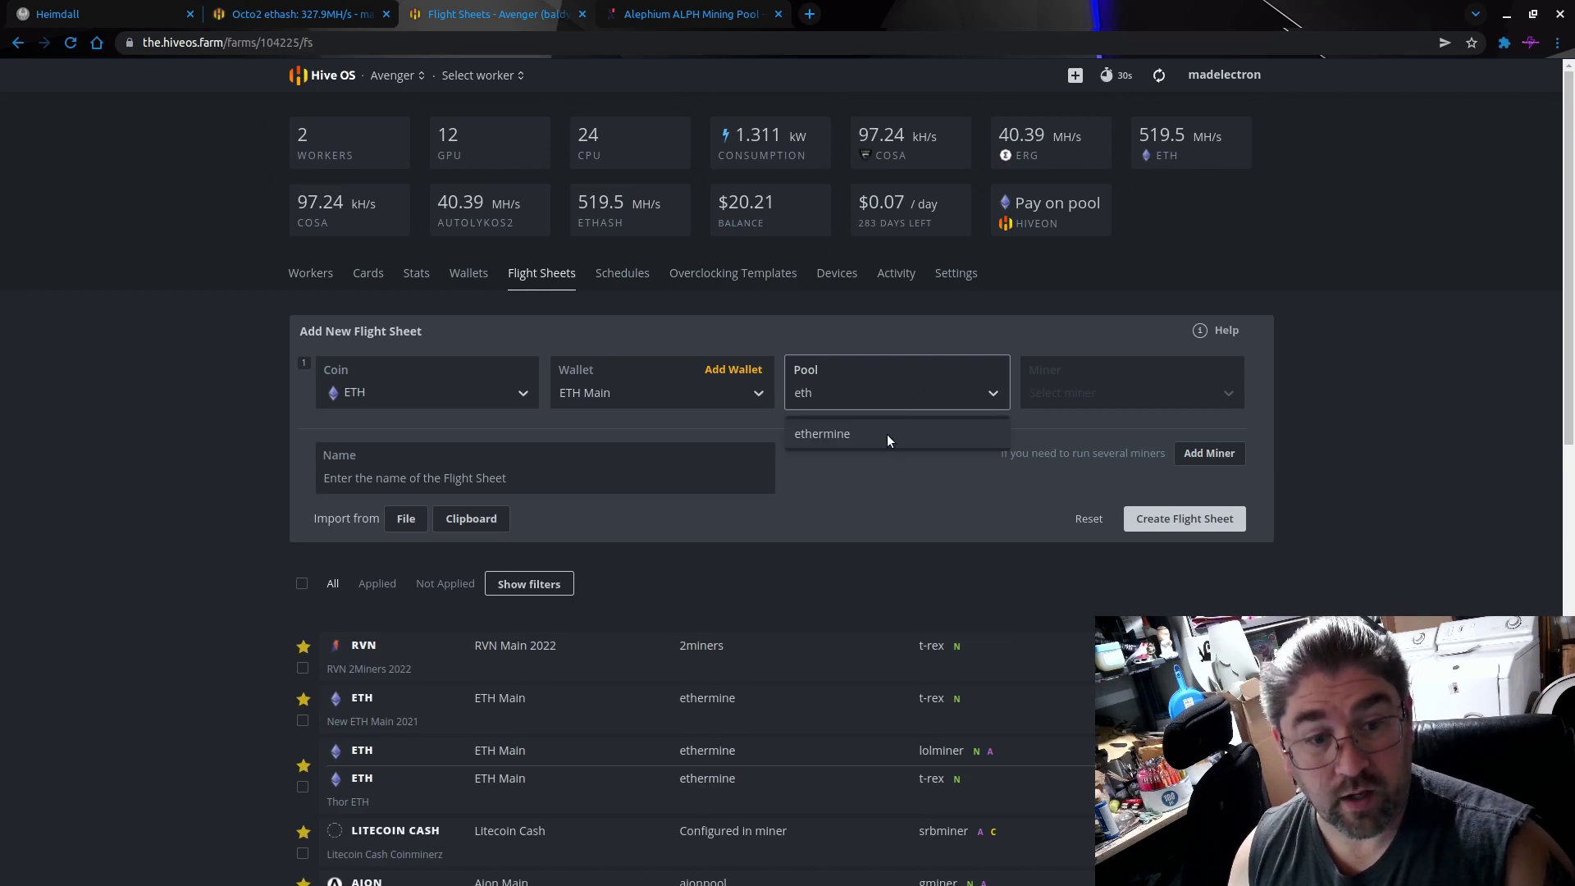
left_click(887, 435)
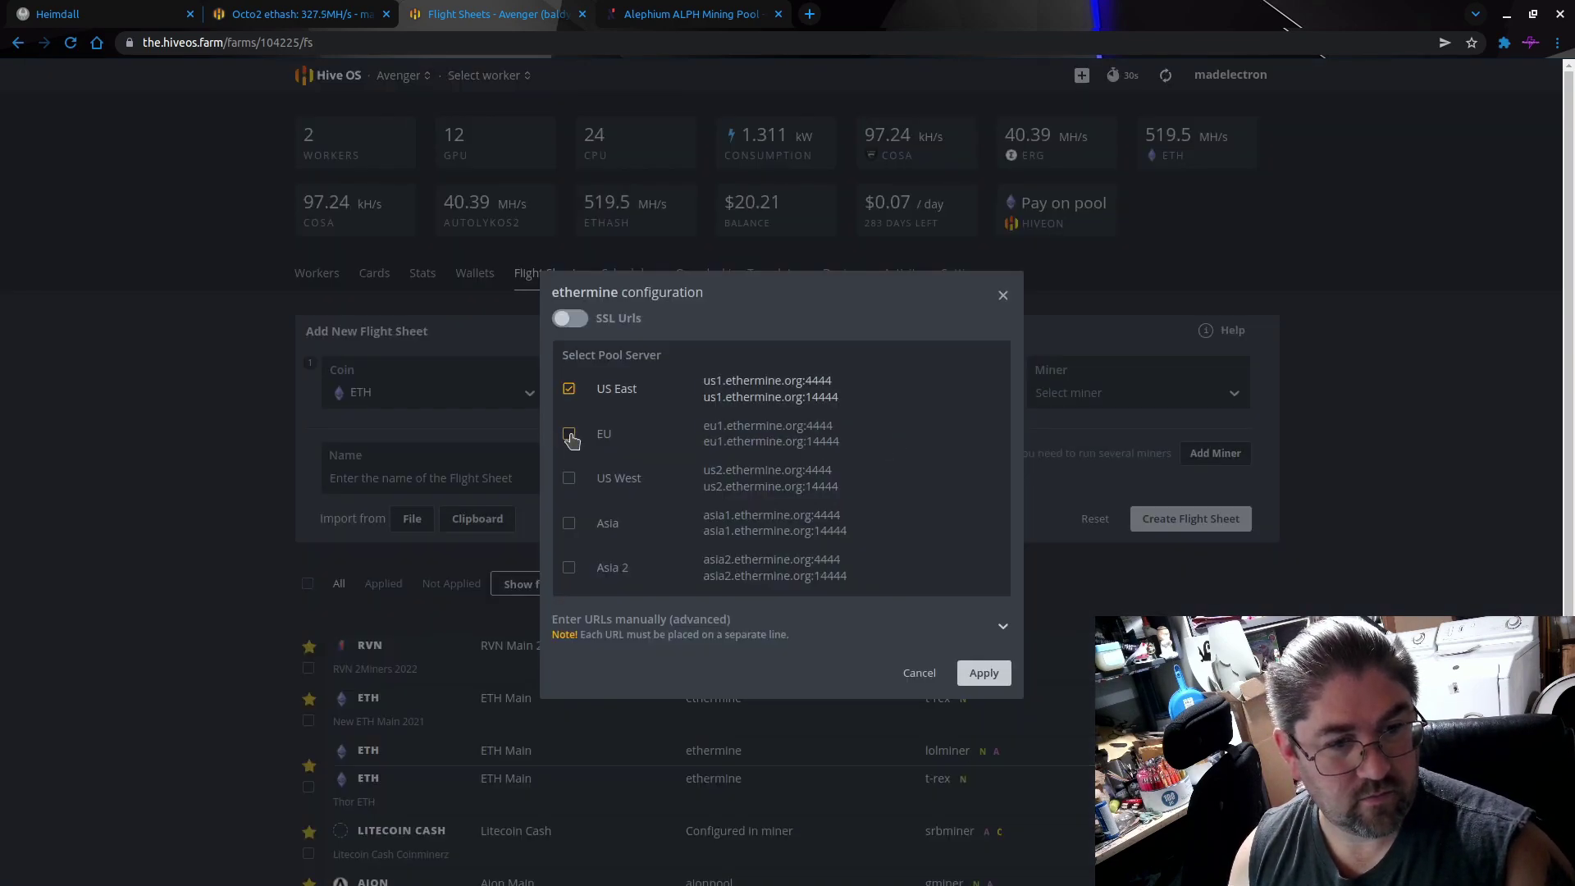
left_click(984, 674)
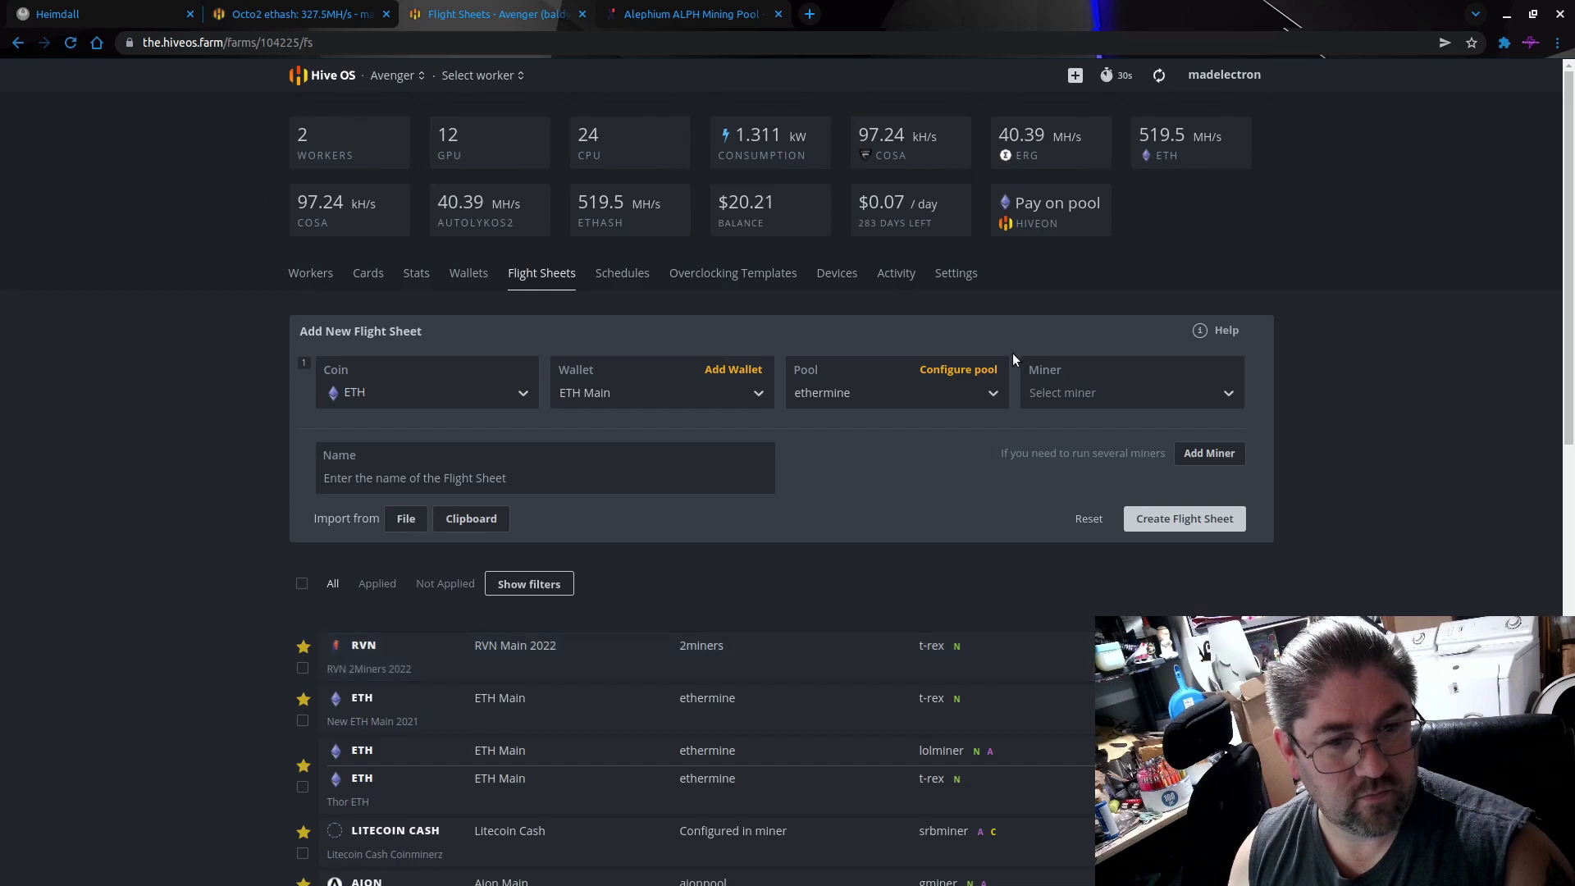
left_click(1087, 391)
type("t")
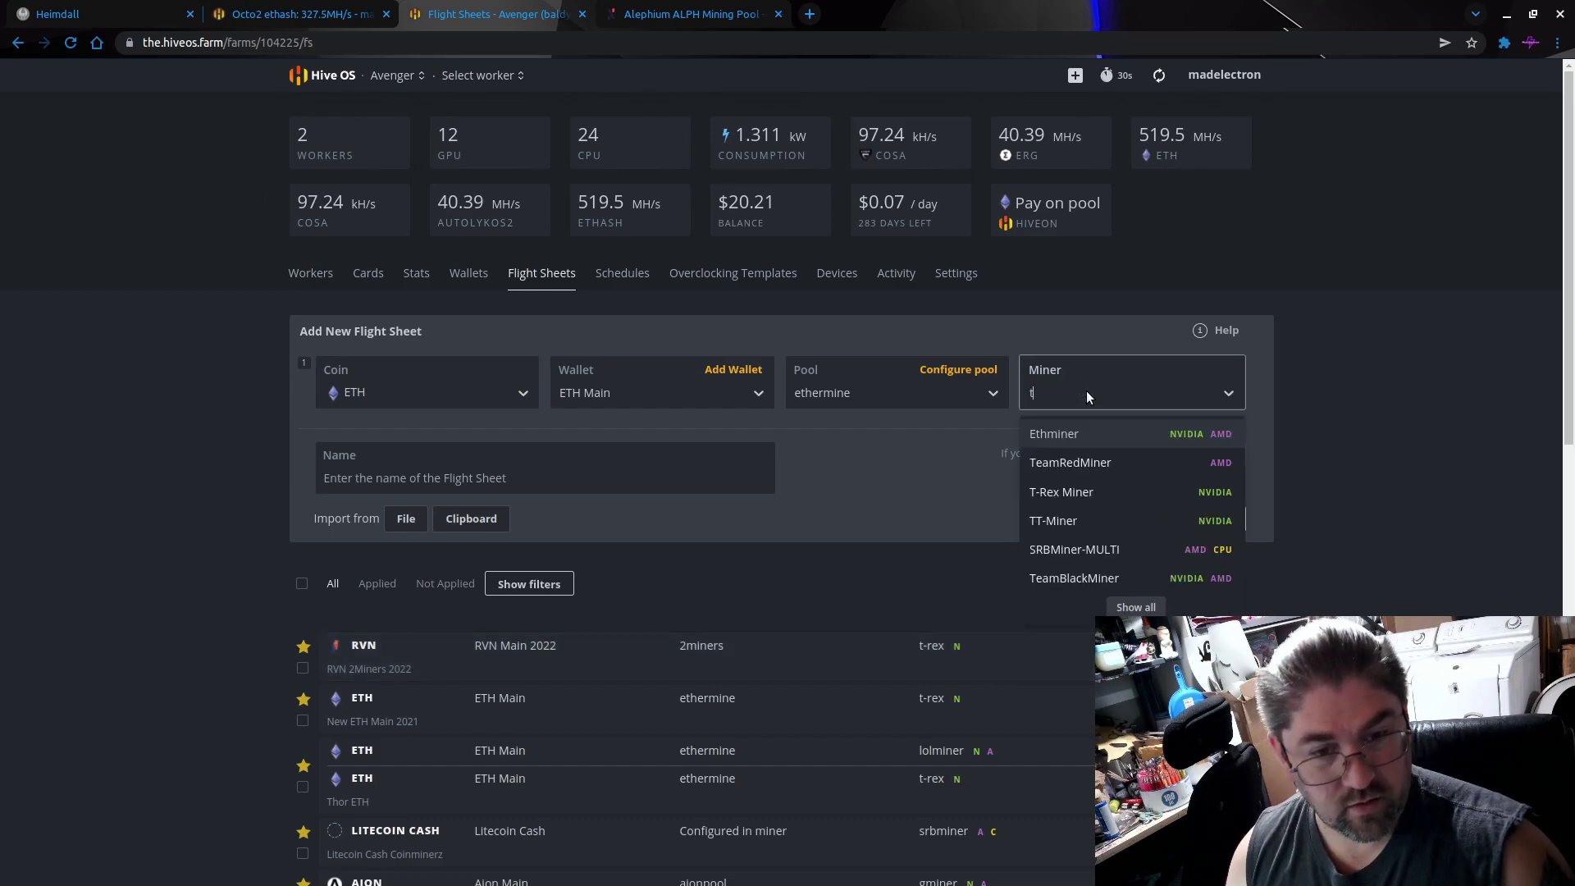
left_click(1066, 492)
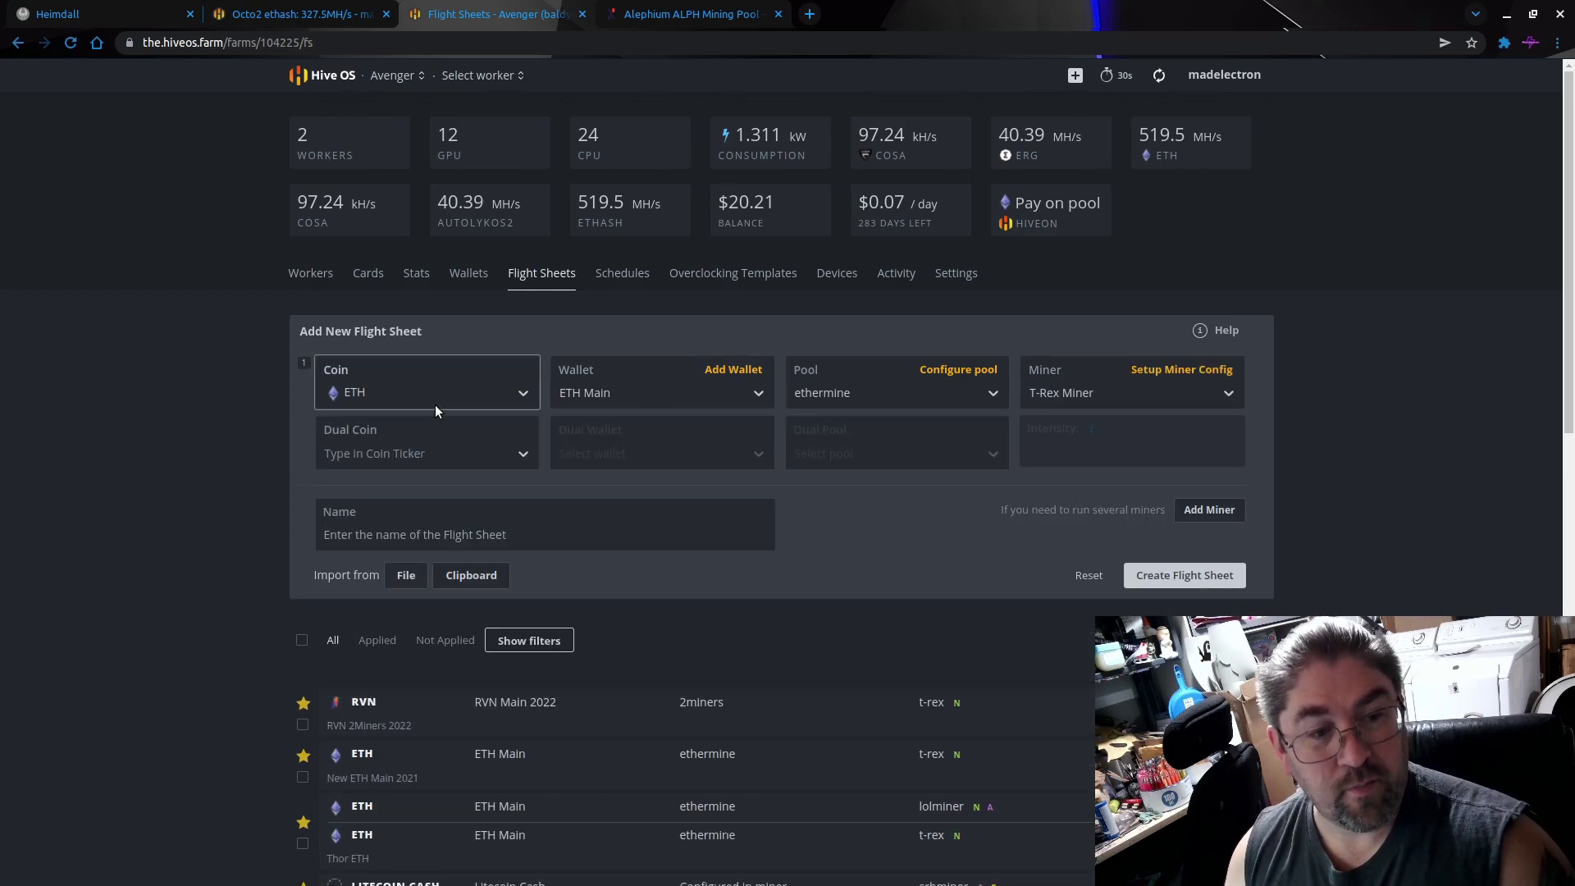
Add ALPH as the dual coin, paid to the ALPH wallet.
left_click(401, 453)
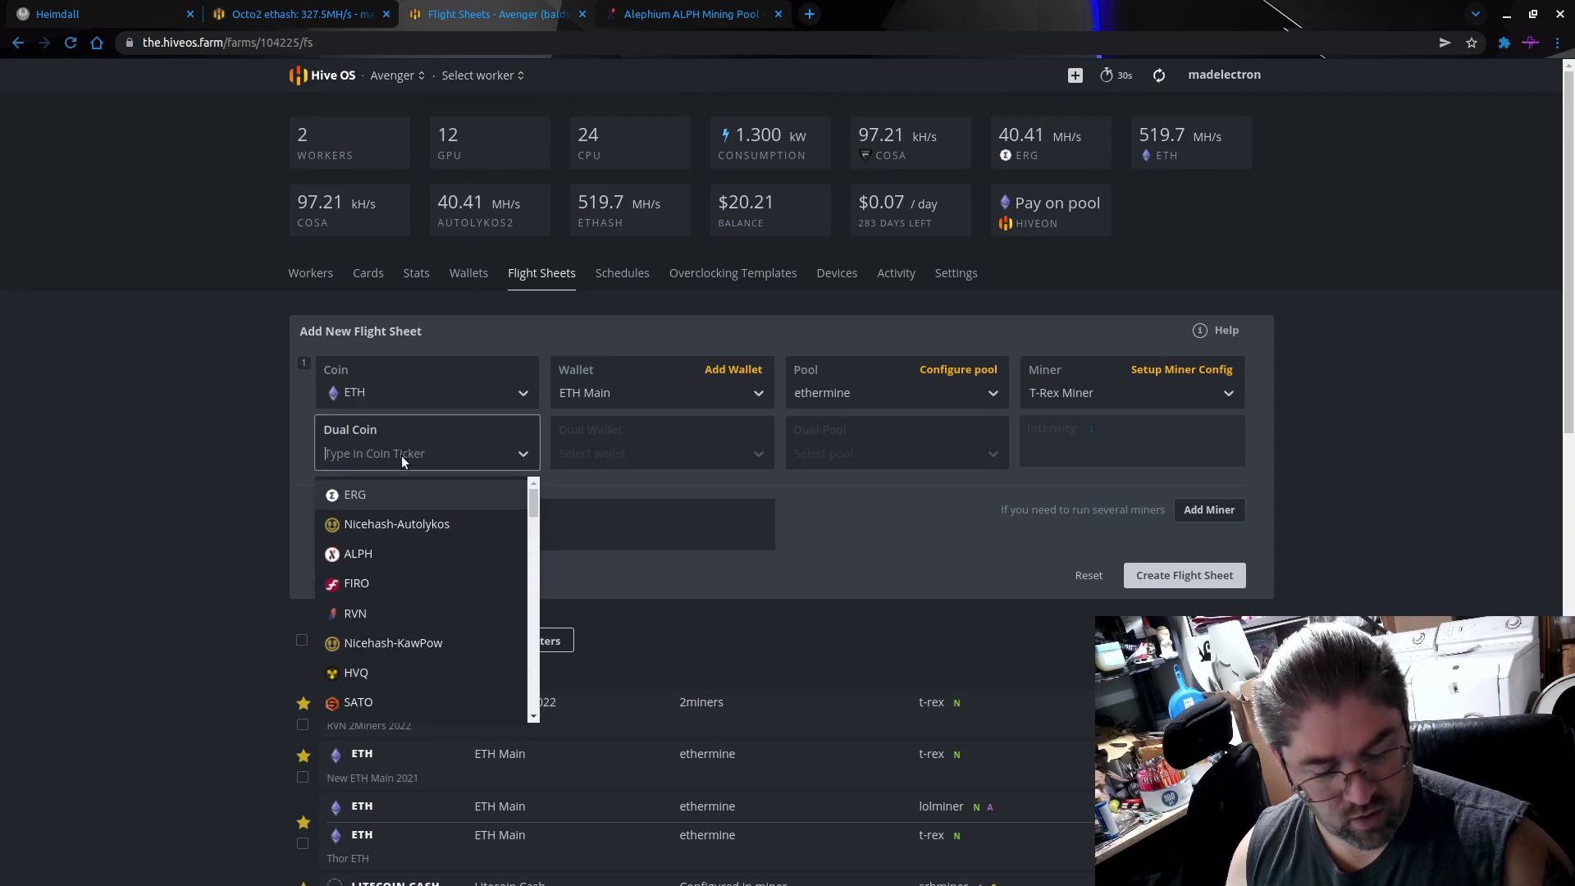
type("alp")
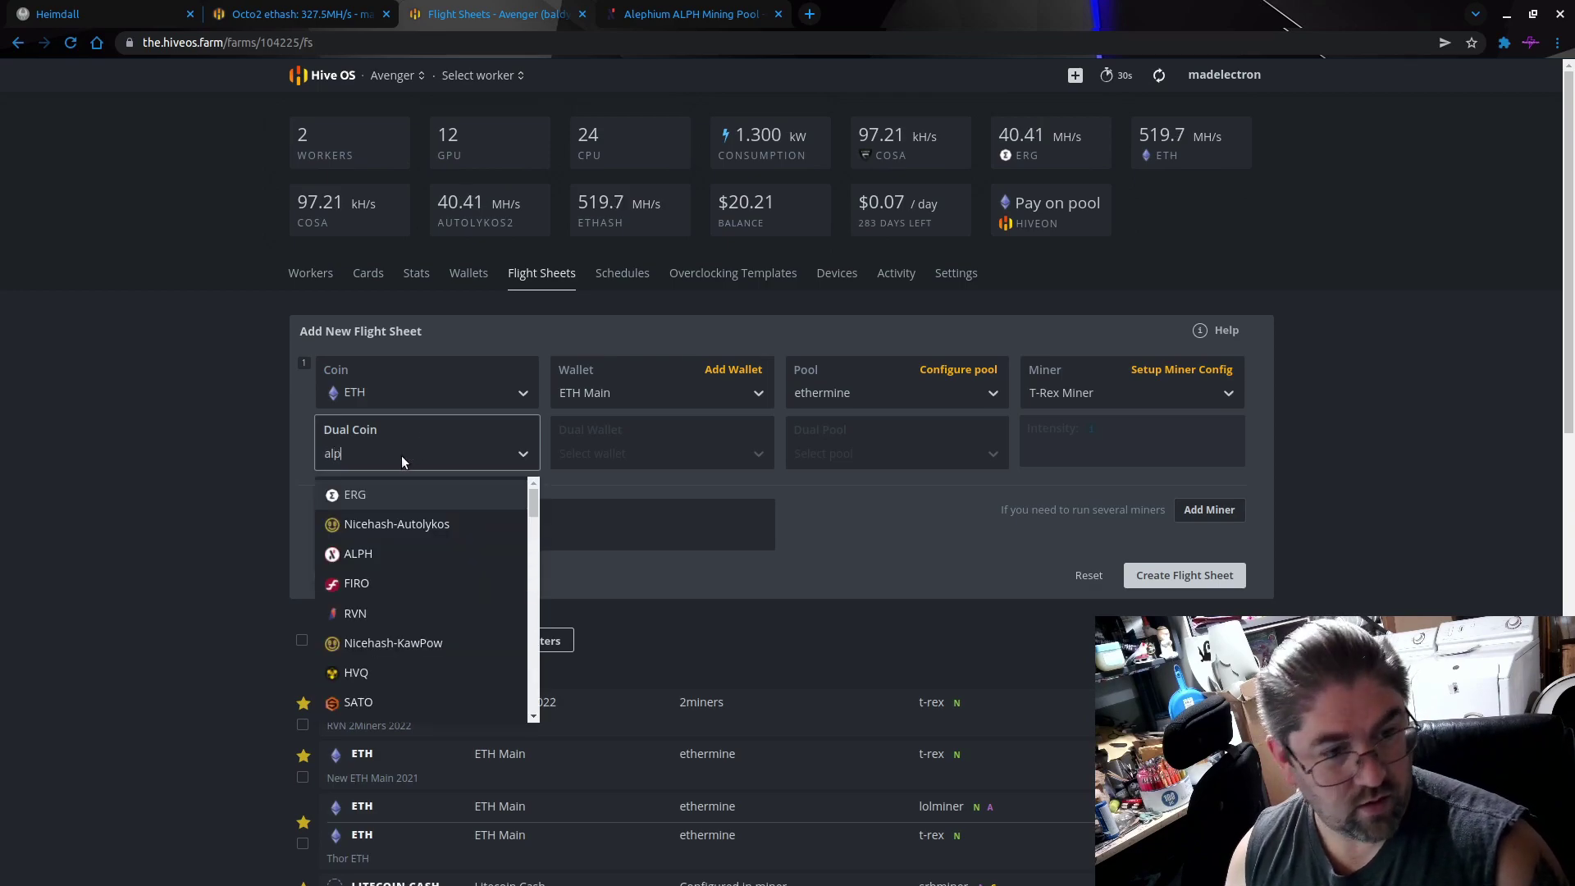
left_click(366, 551)
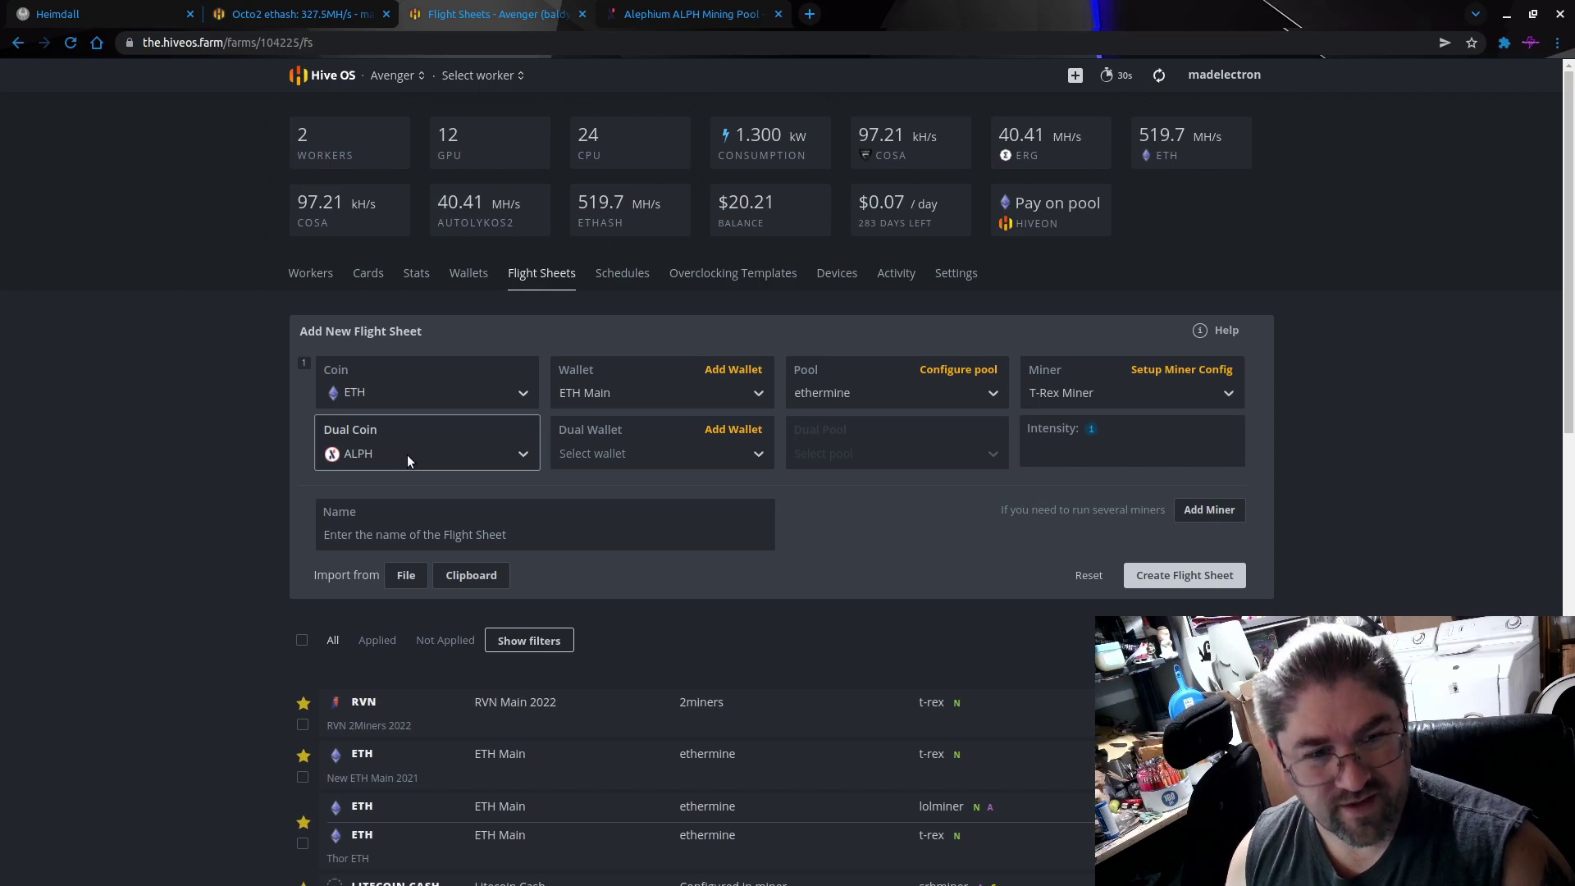
left_click(573, 456)
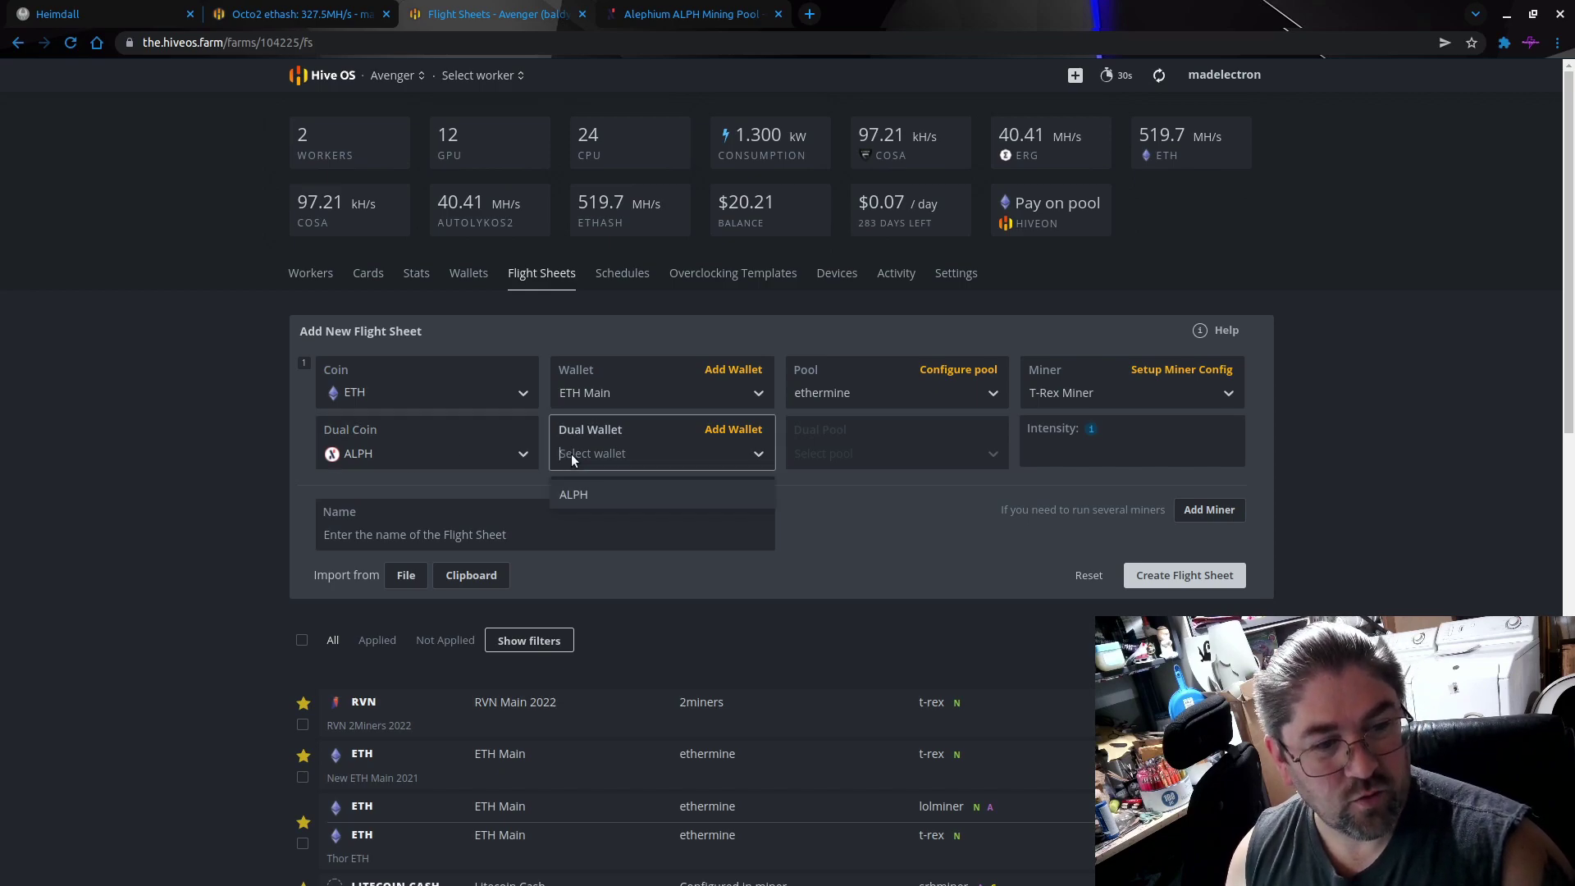
left_click(599, 494)
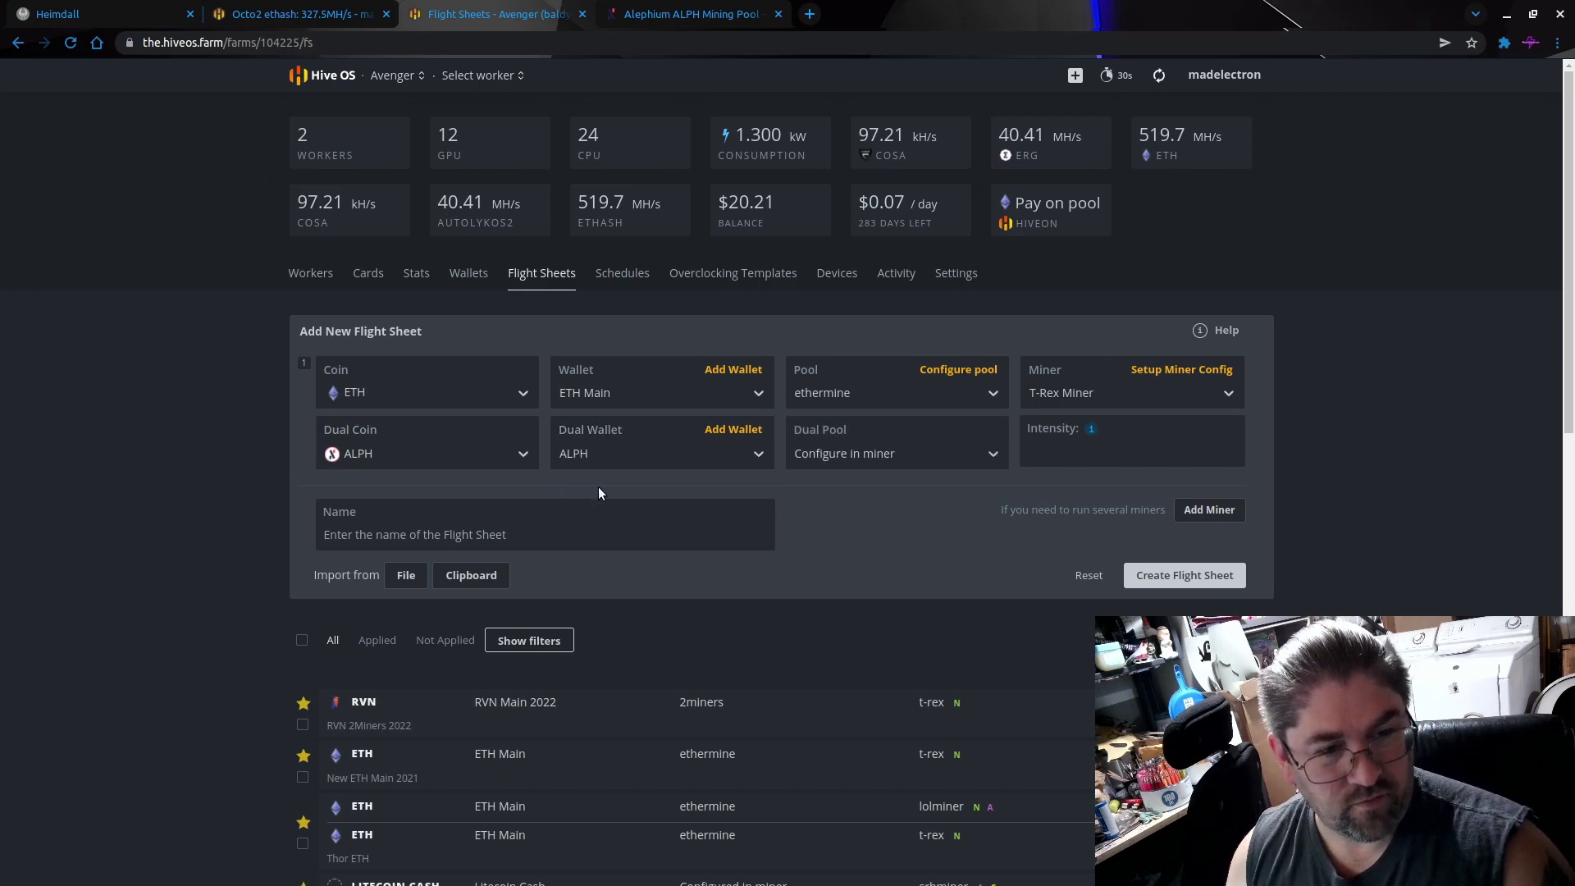
left_click(873, 455)
Set the dual pool to herominers on the USA (East) server.
left_click(850, 484)
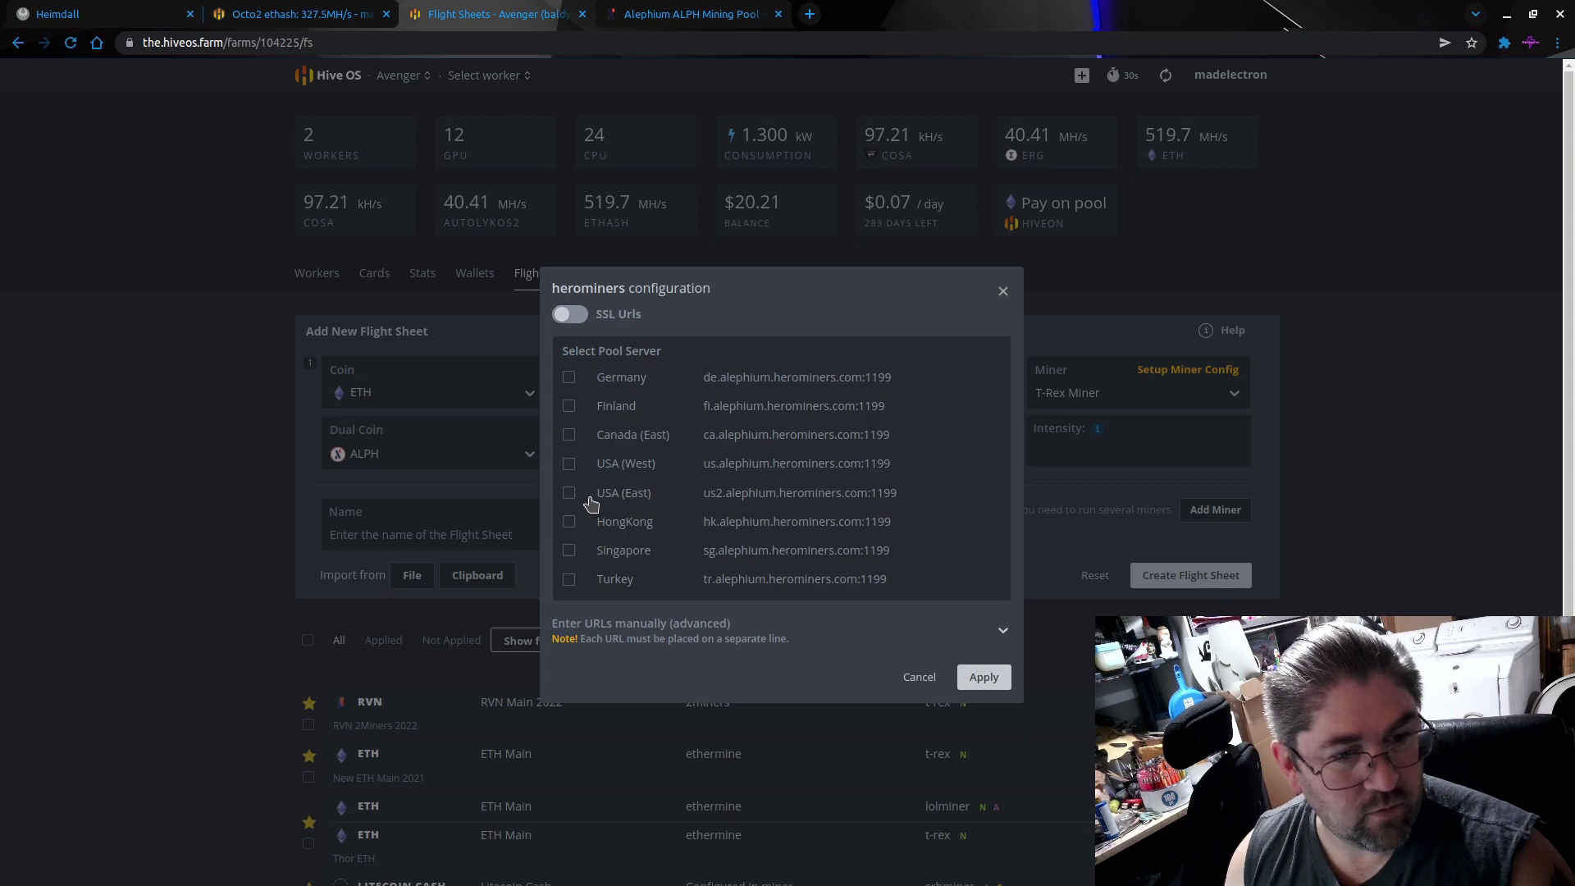
left_click(569, 492)
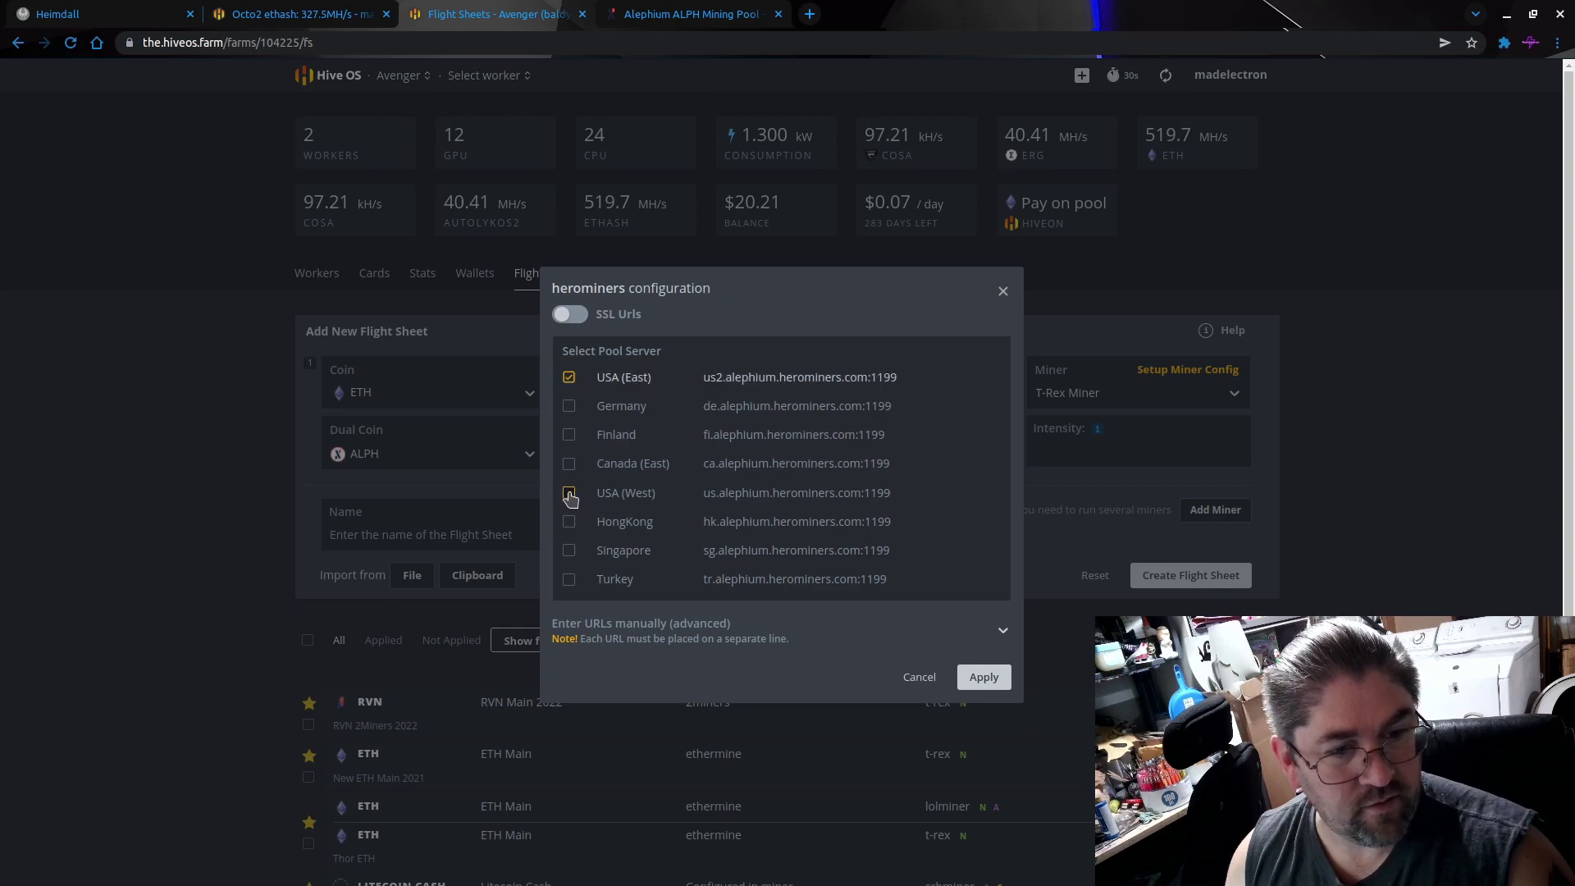
left_click(983, 678)
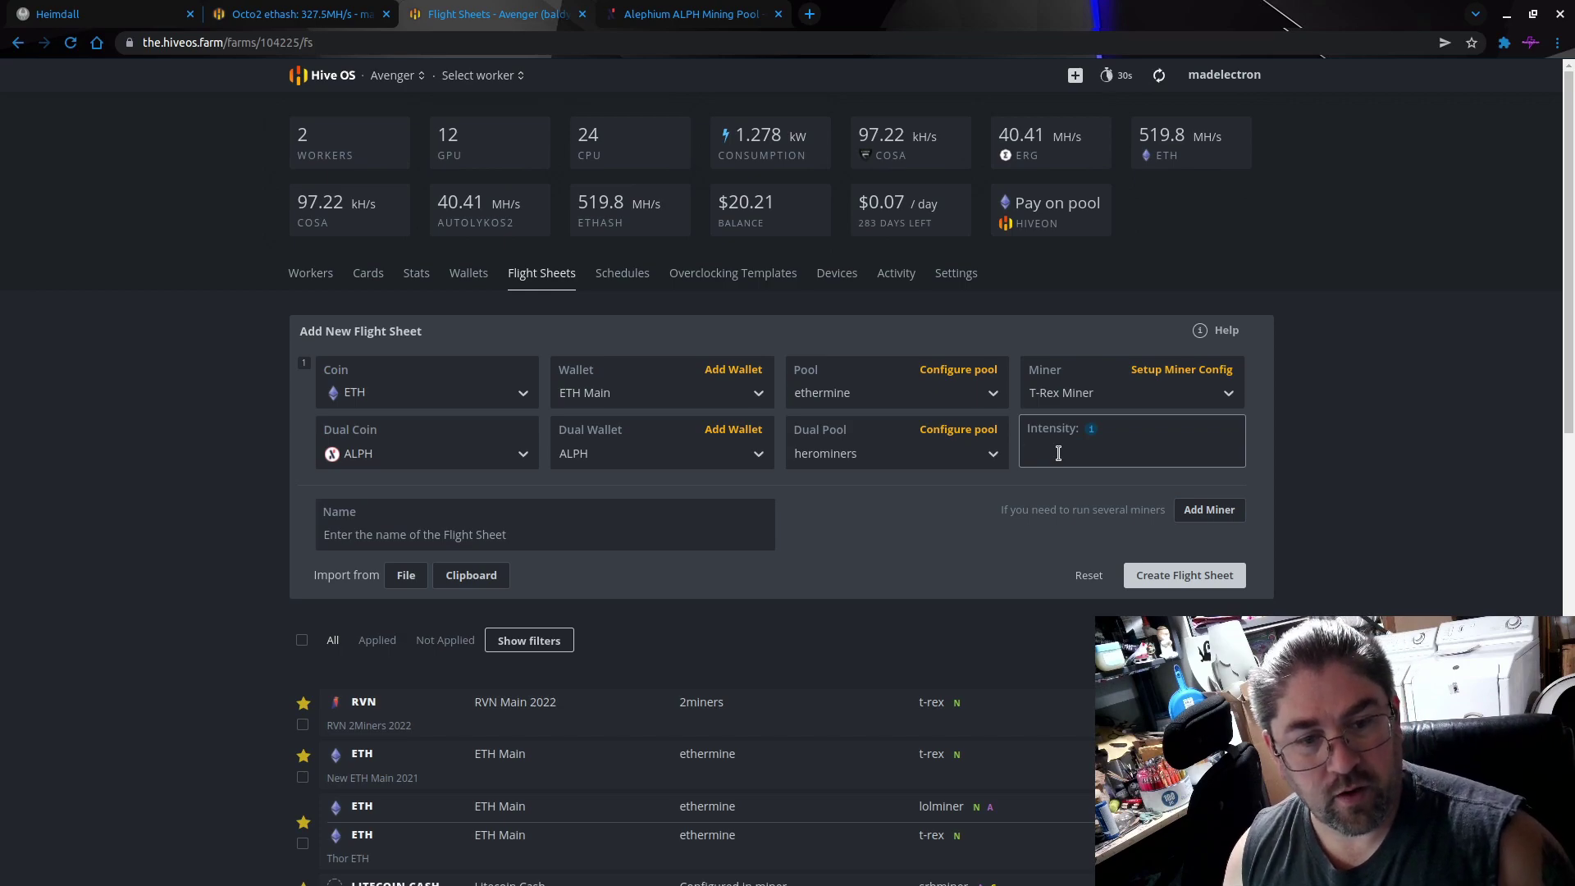
Go to the Avenger farm's Thor worker and scroll through its 11-GPU list.
left_click(316, 15)
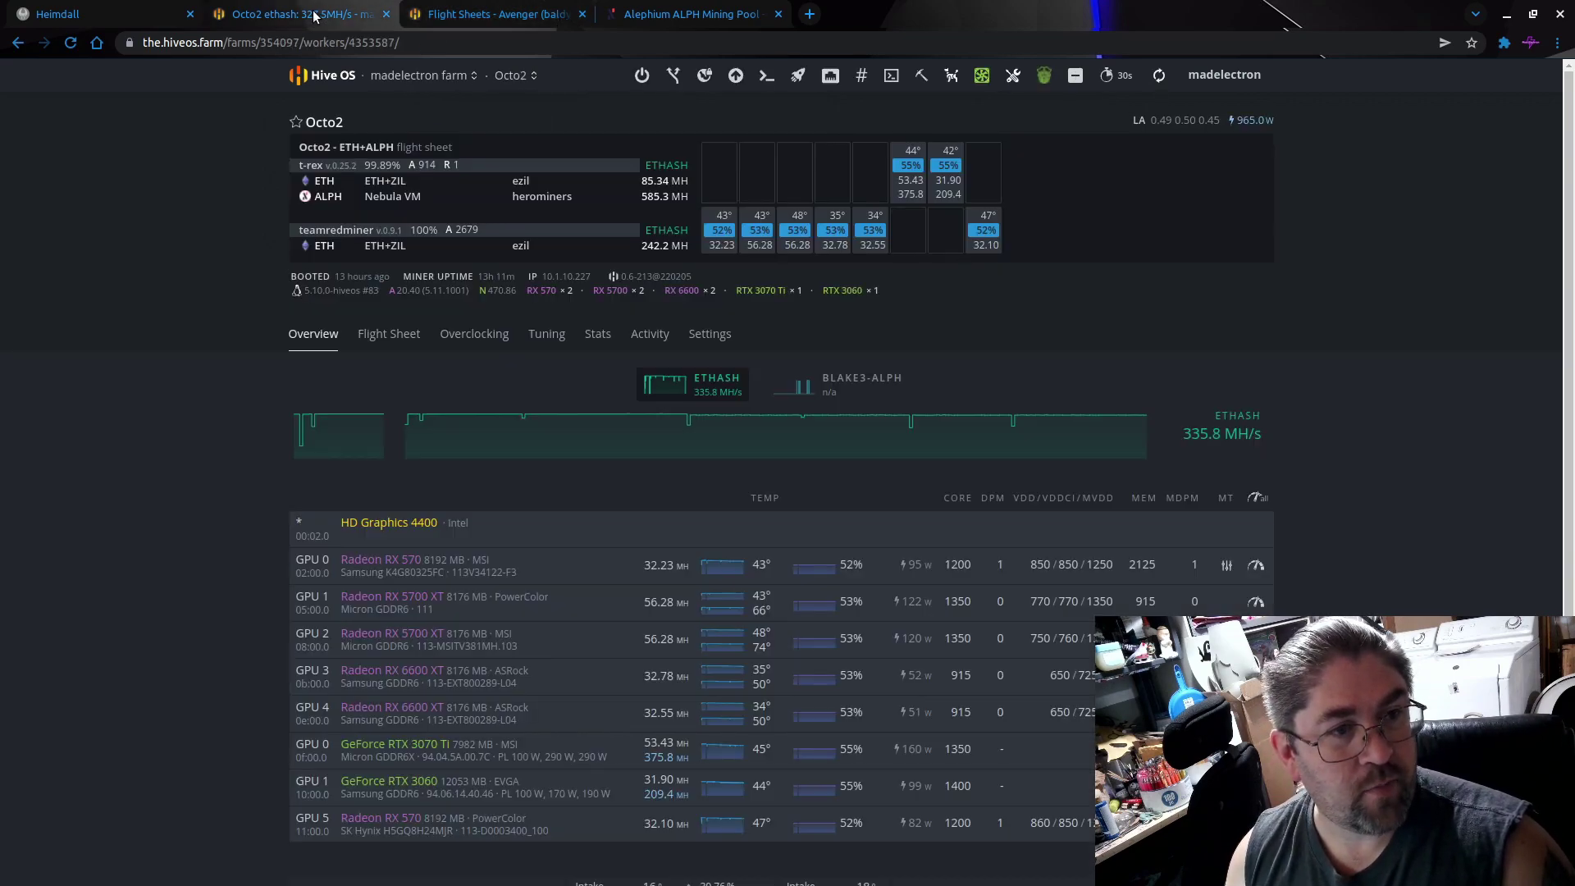
left_click(423, 76)
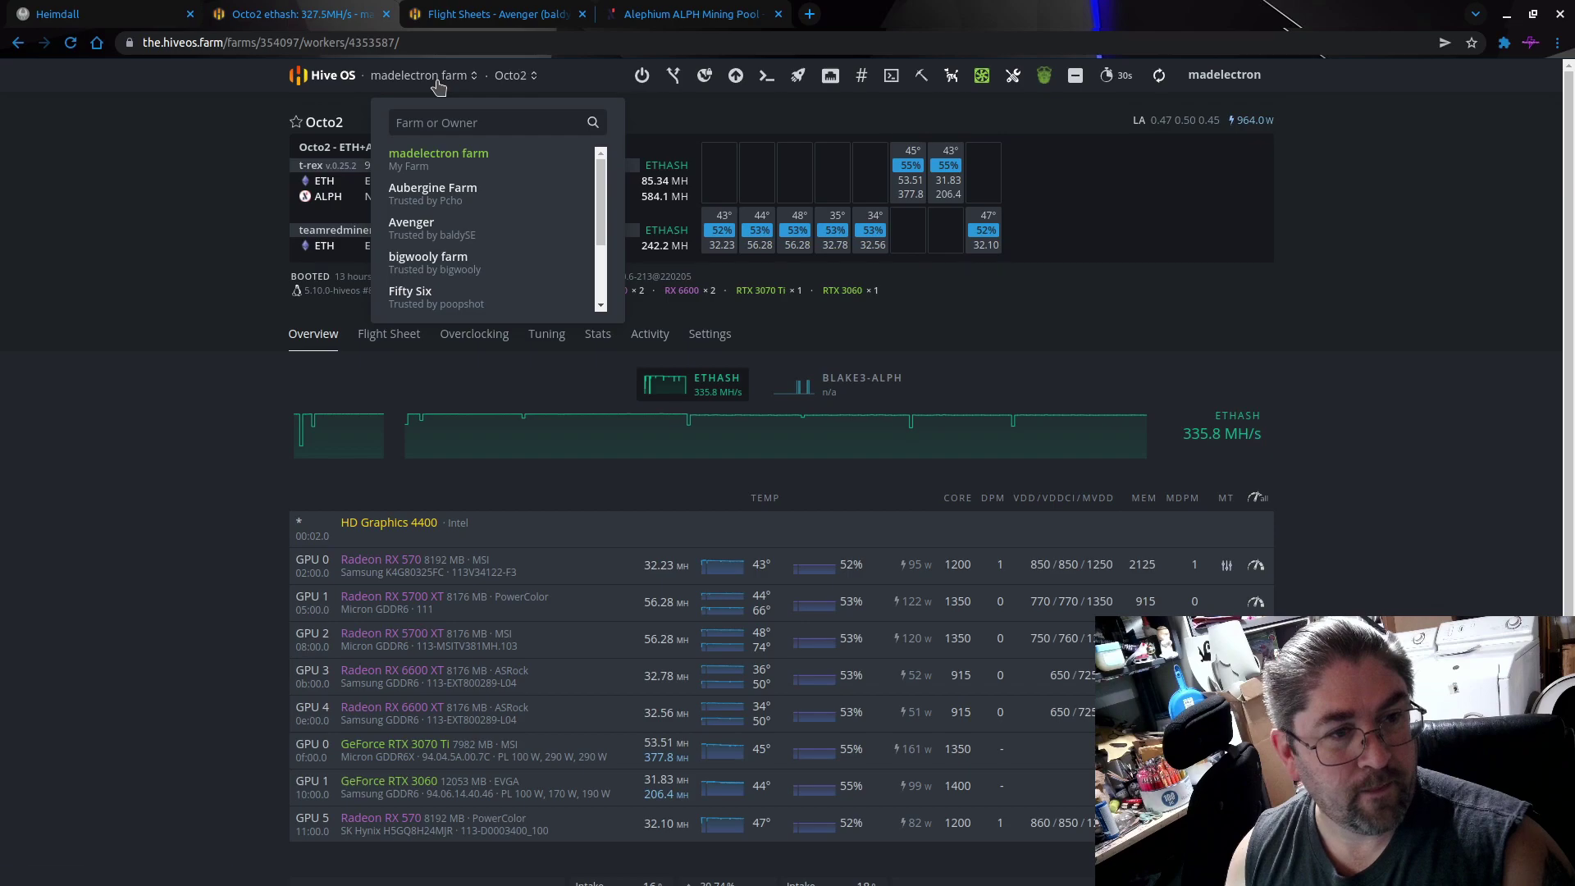
left_click(417, 223)
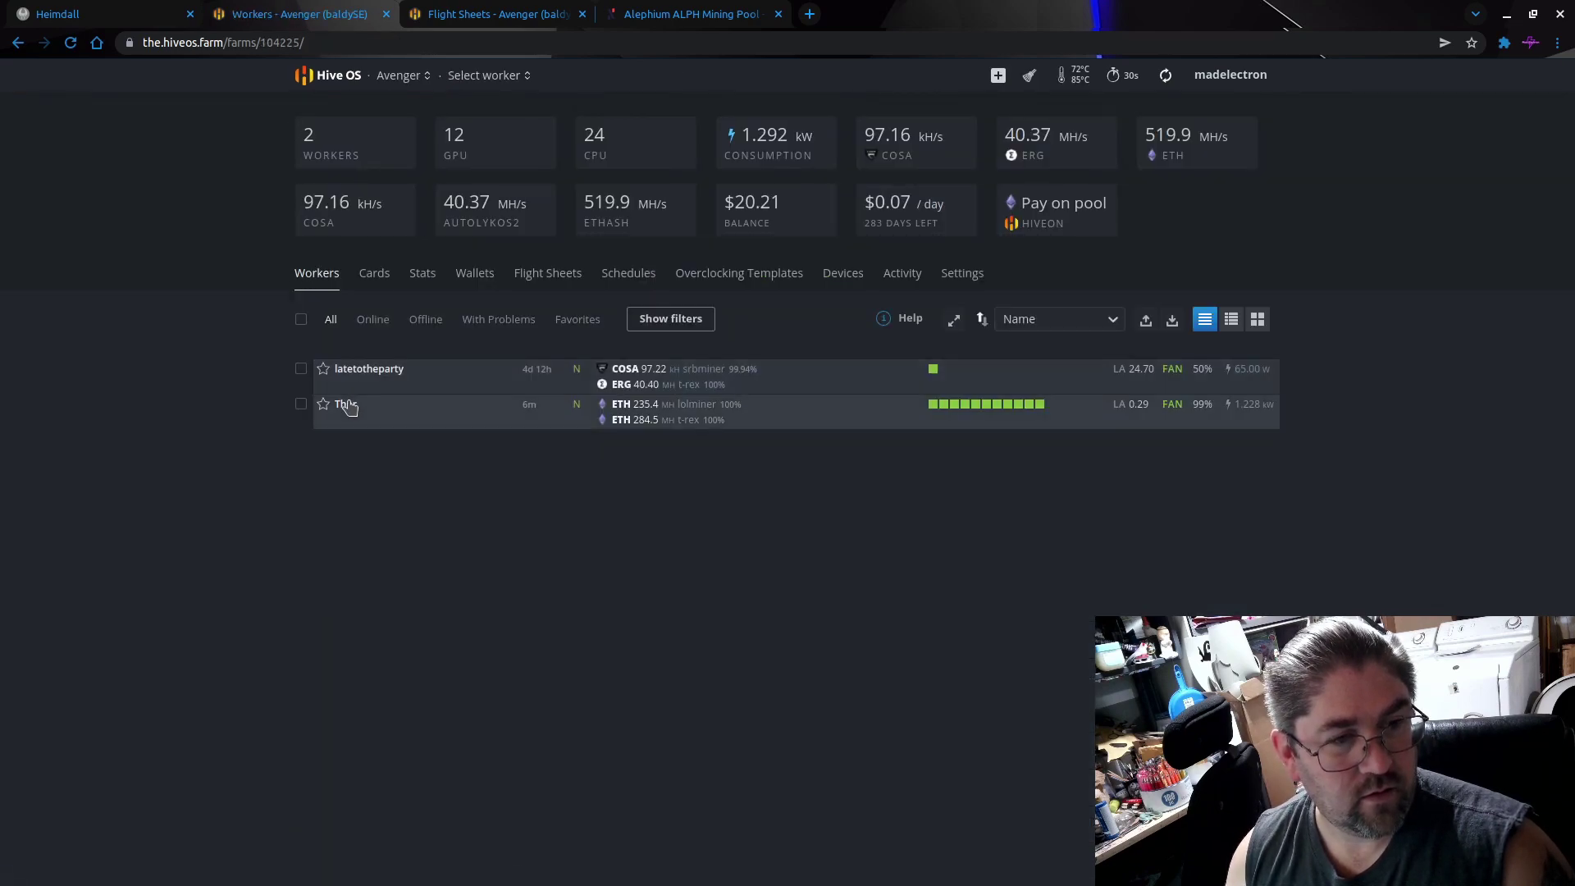
left_click(347, 408)
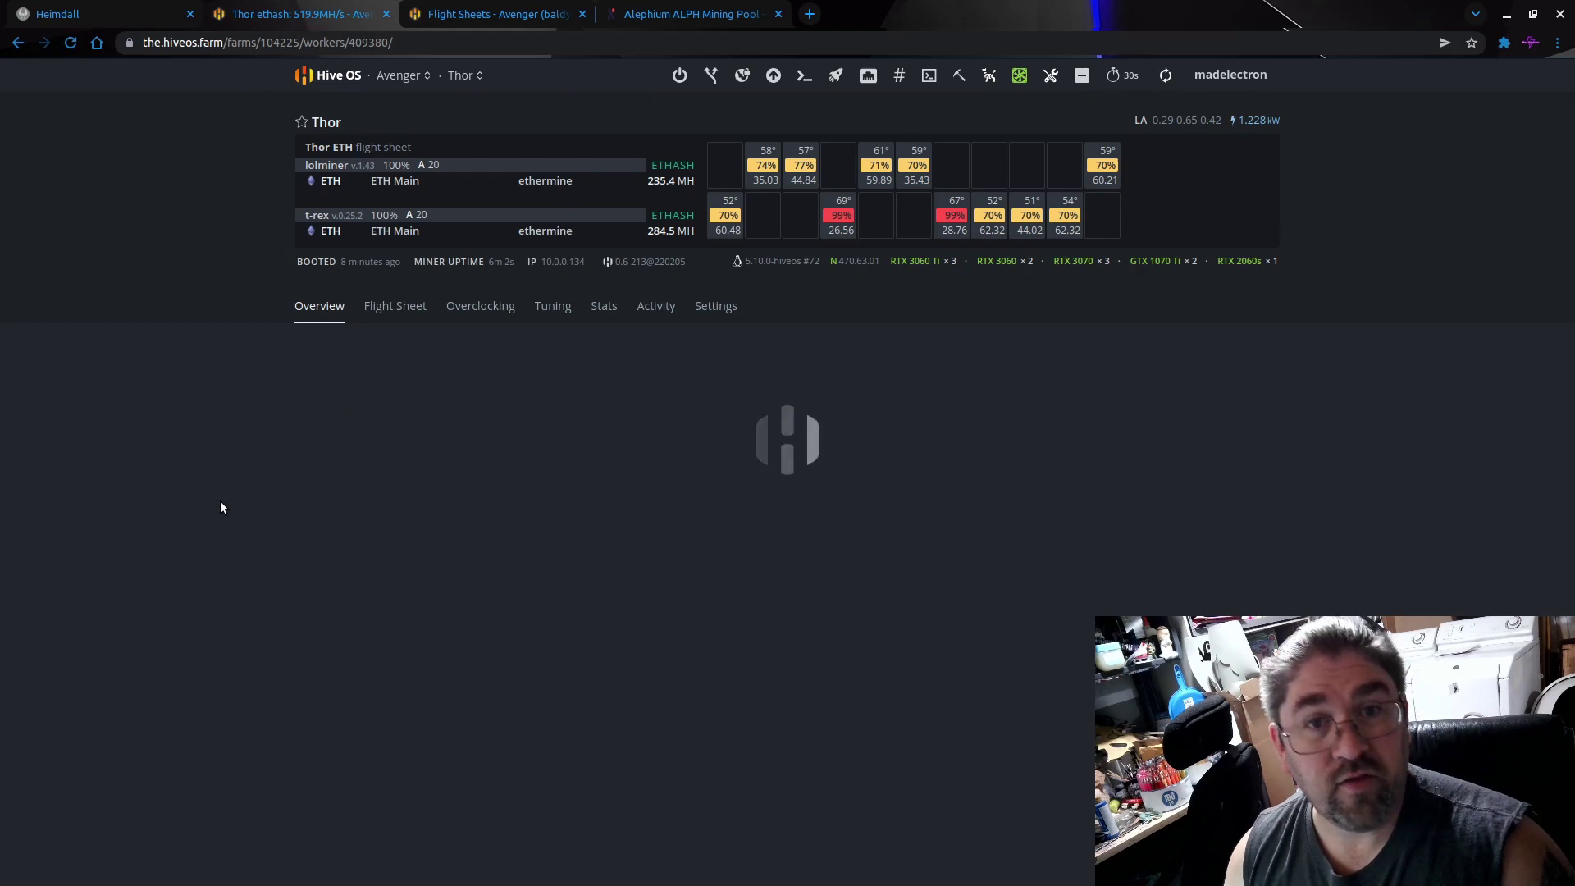
scroll(238, 574, "down", 3)
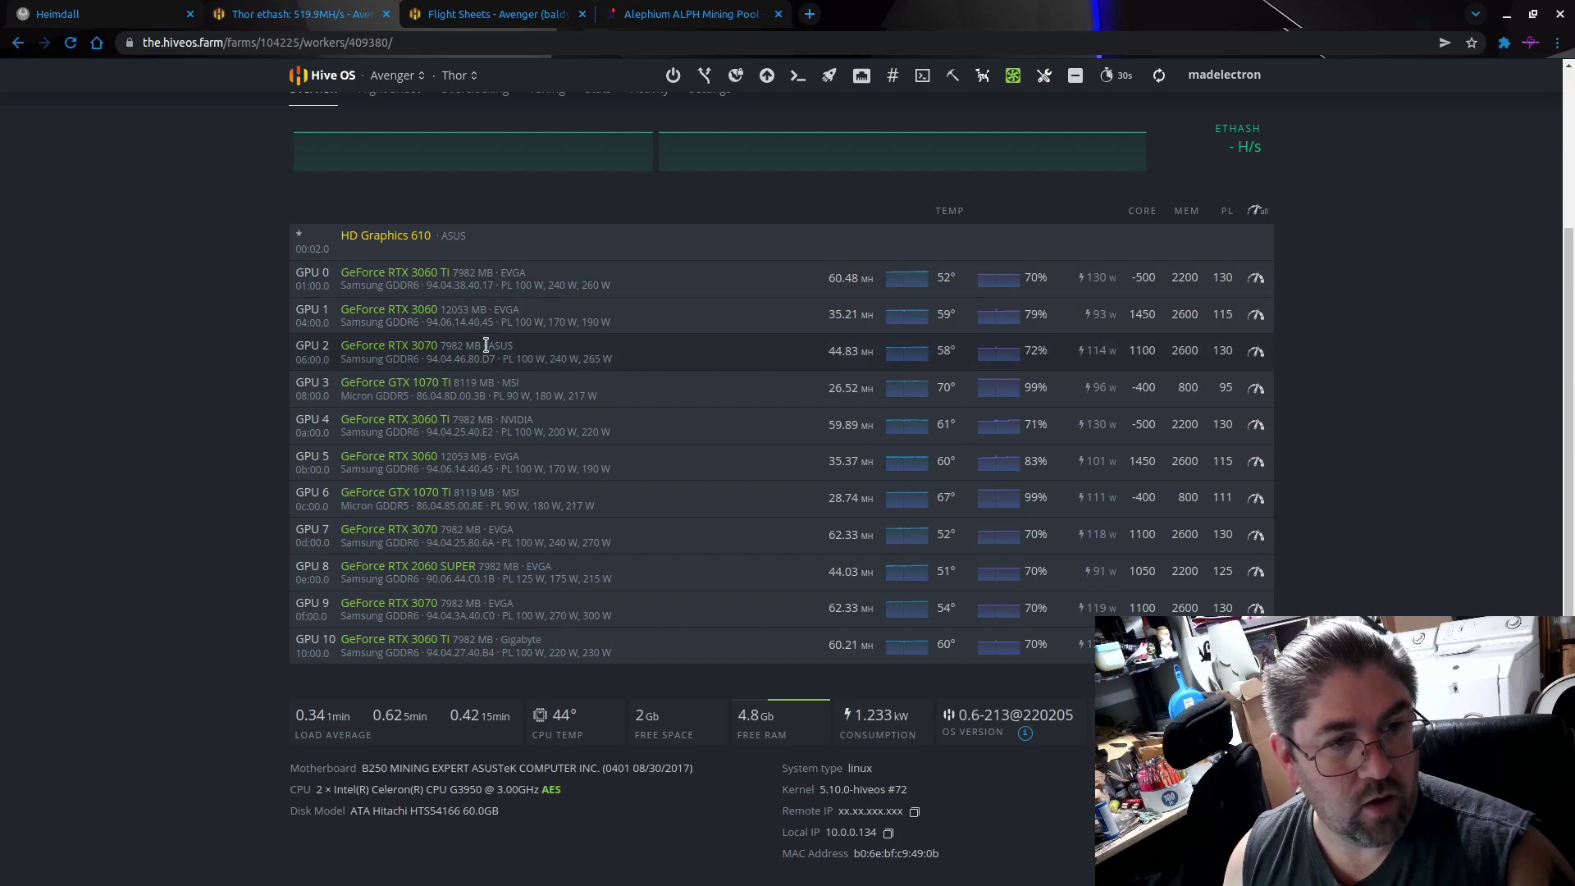
Enter the first dual intensities 68,68,0,0,68 while checking Thor's GPU order.
left_click(481, 14)
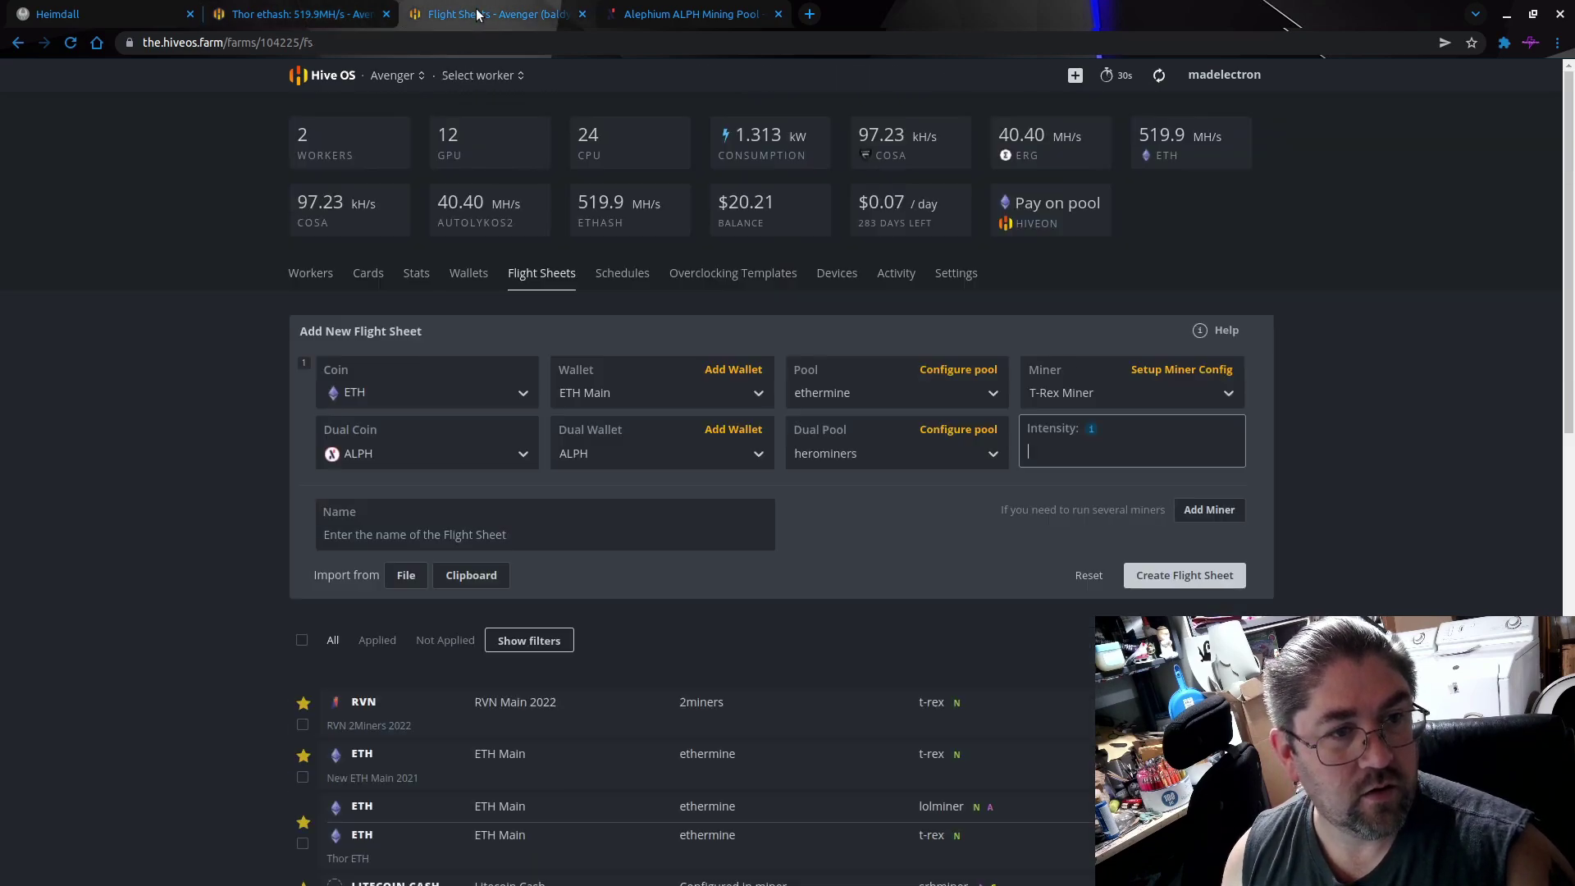
left_click(1040, 443)
type("68,")
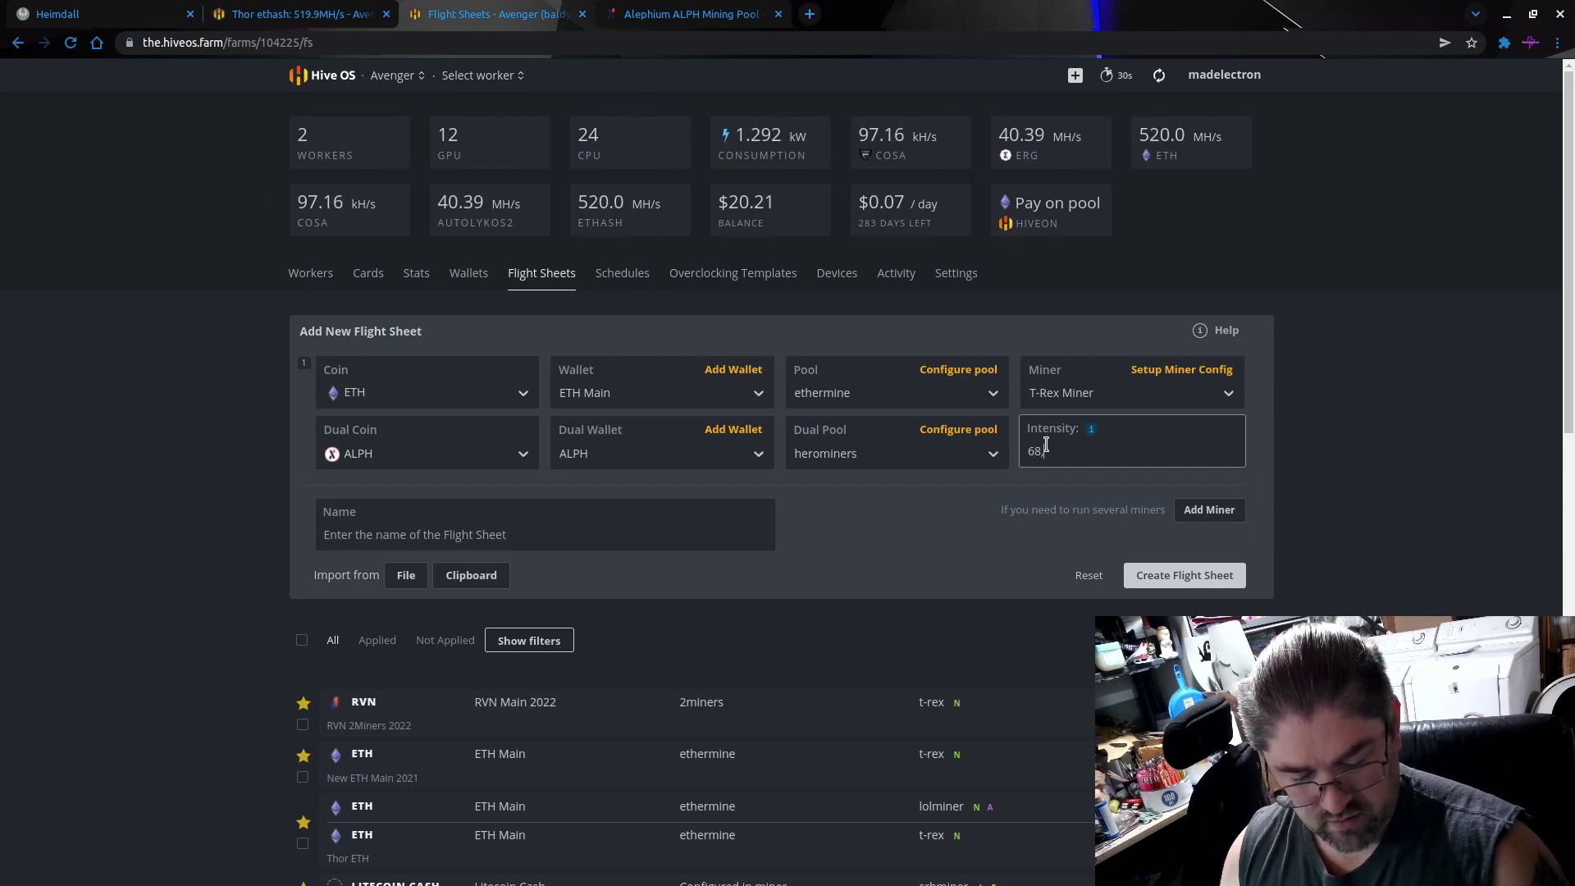
type("68,0,")
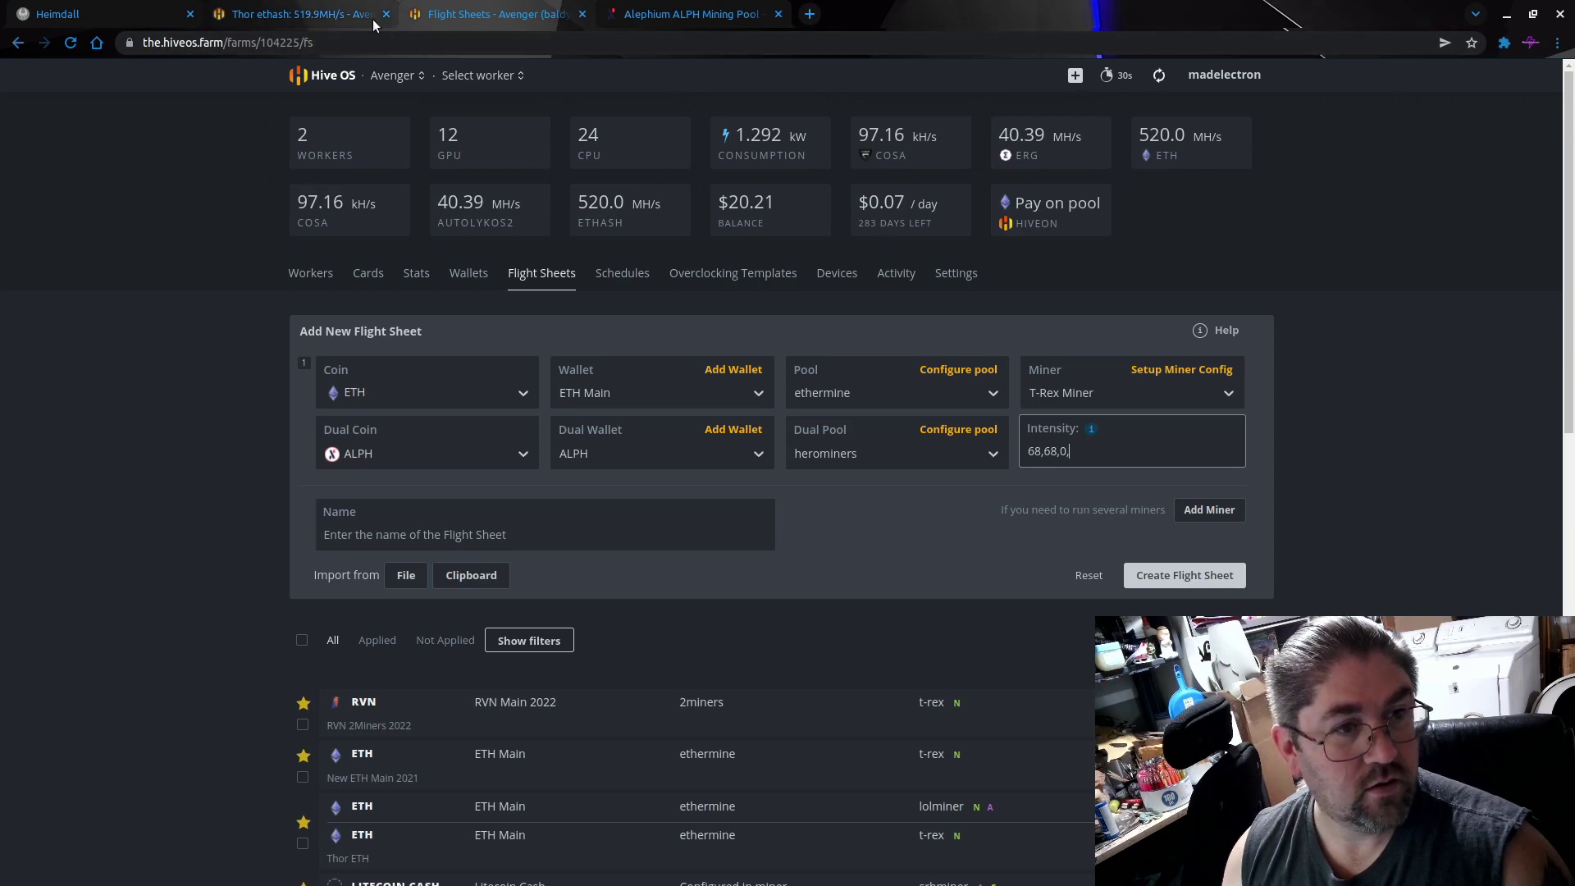
left_click(345, 23)
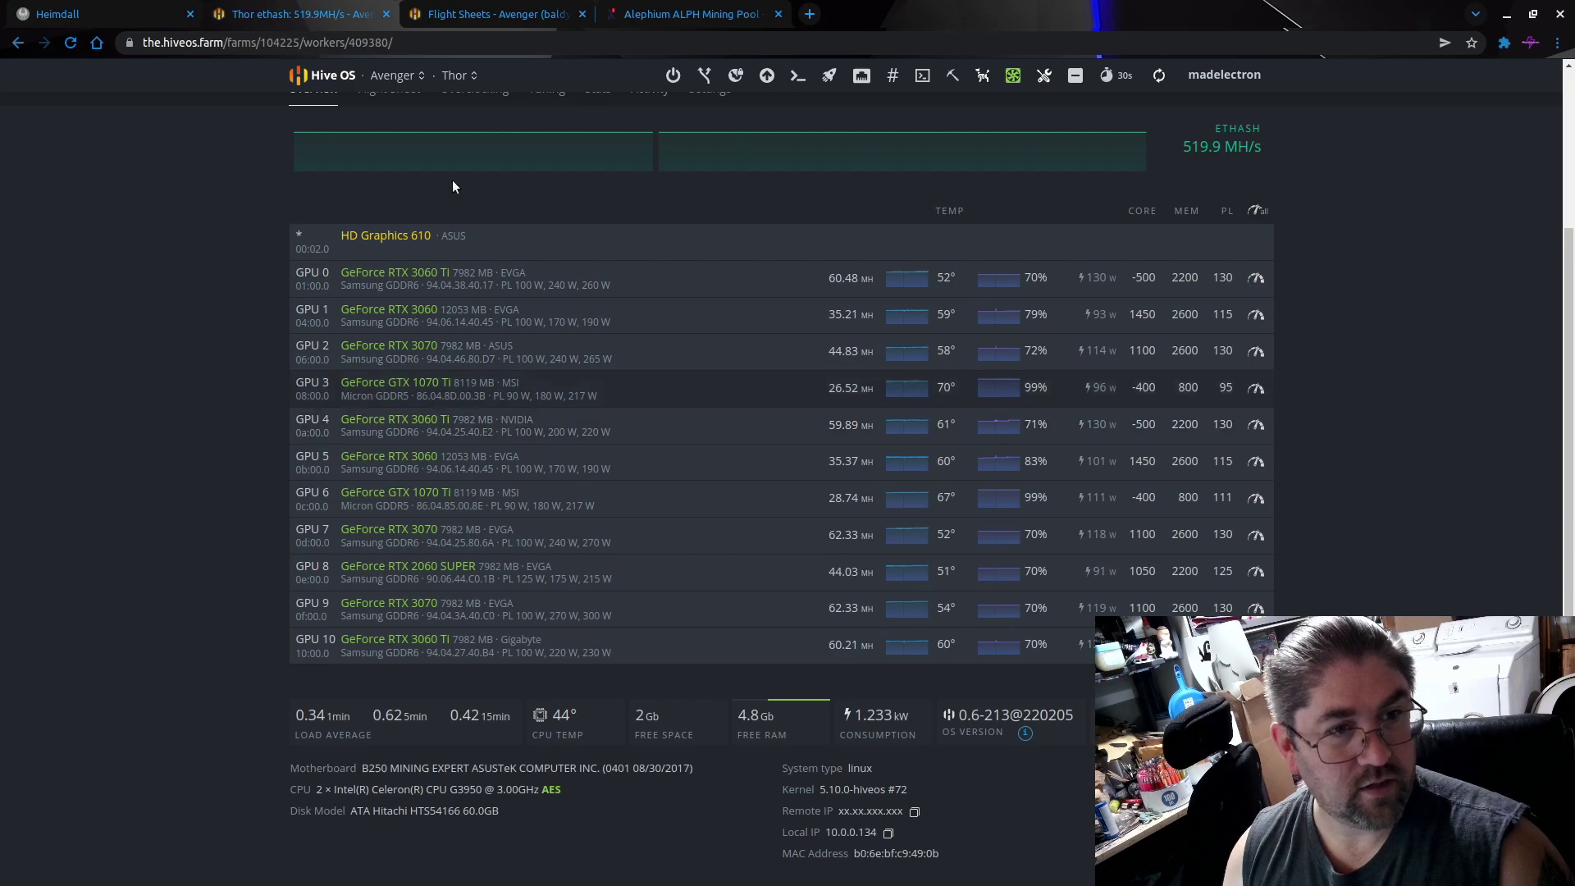
left_click(470, 16)
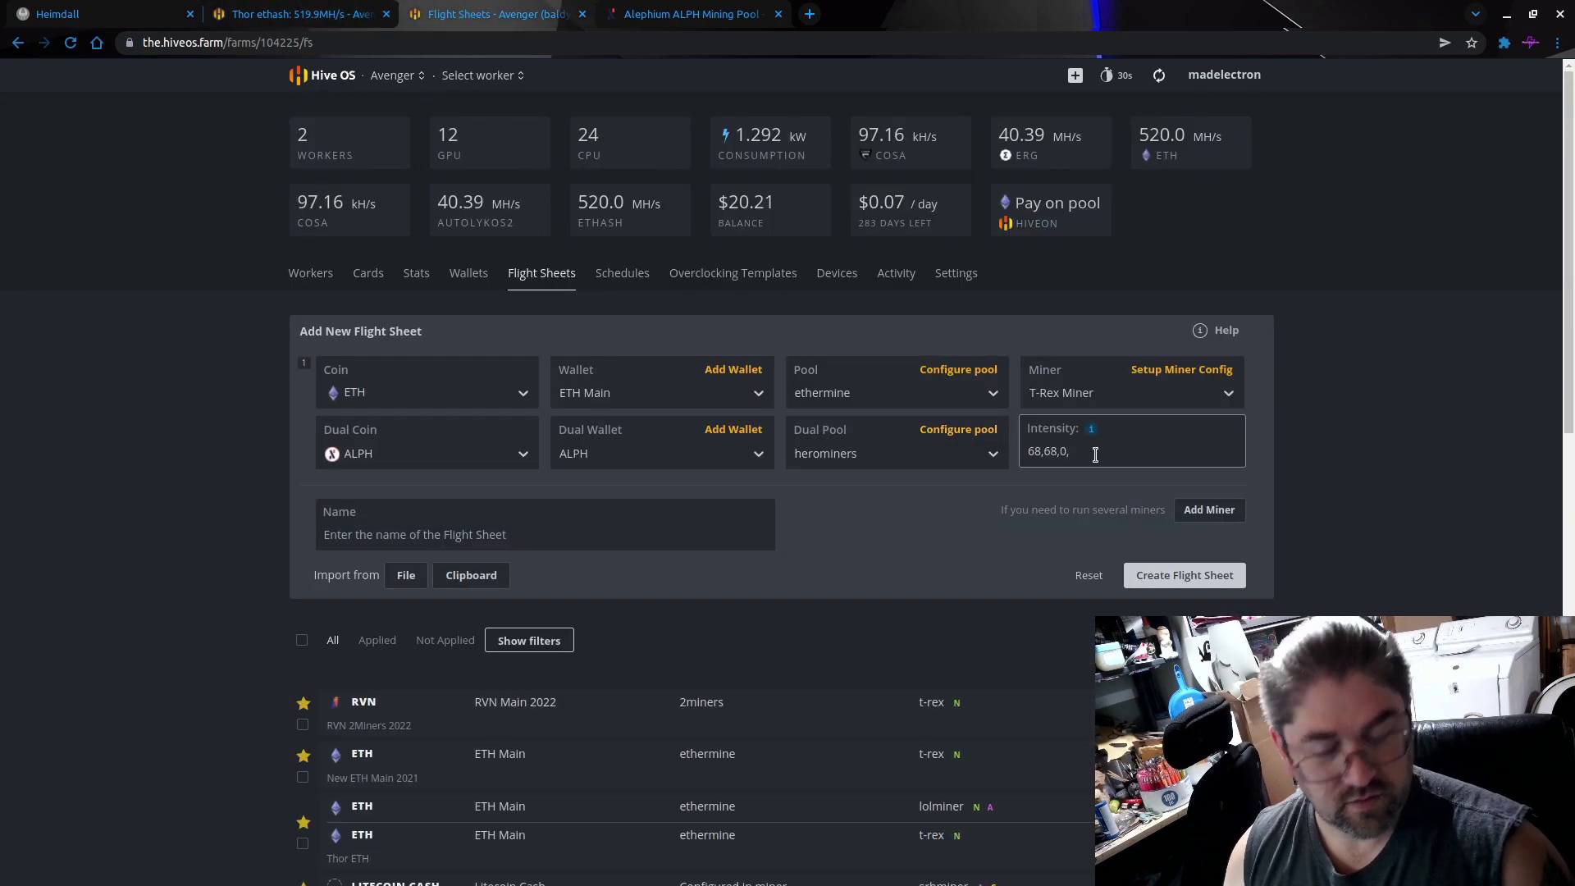
type("0,6")
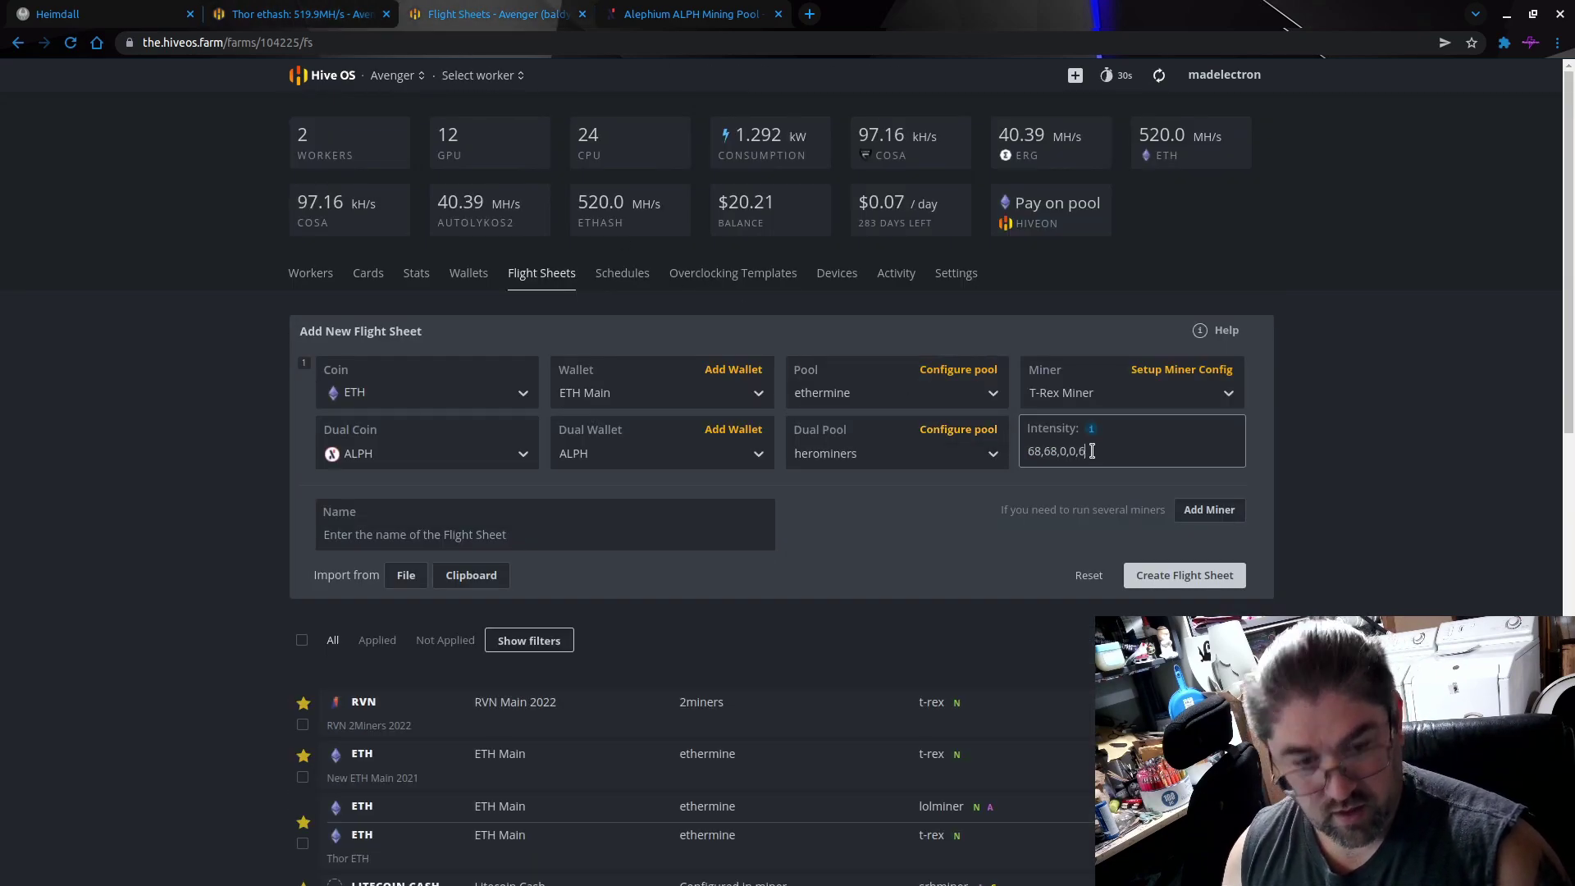
type("8,")
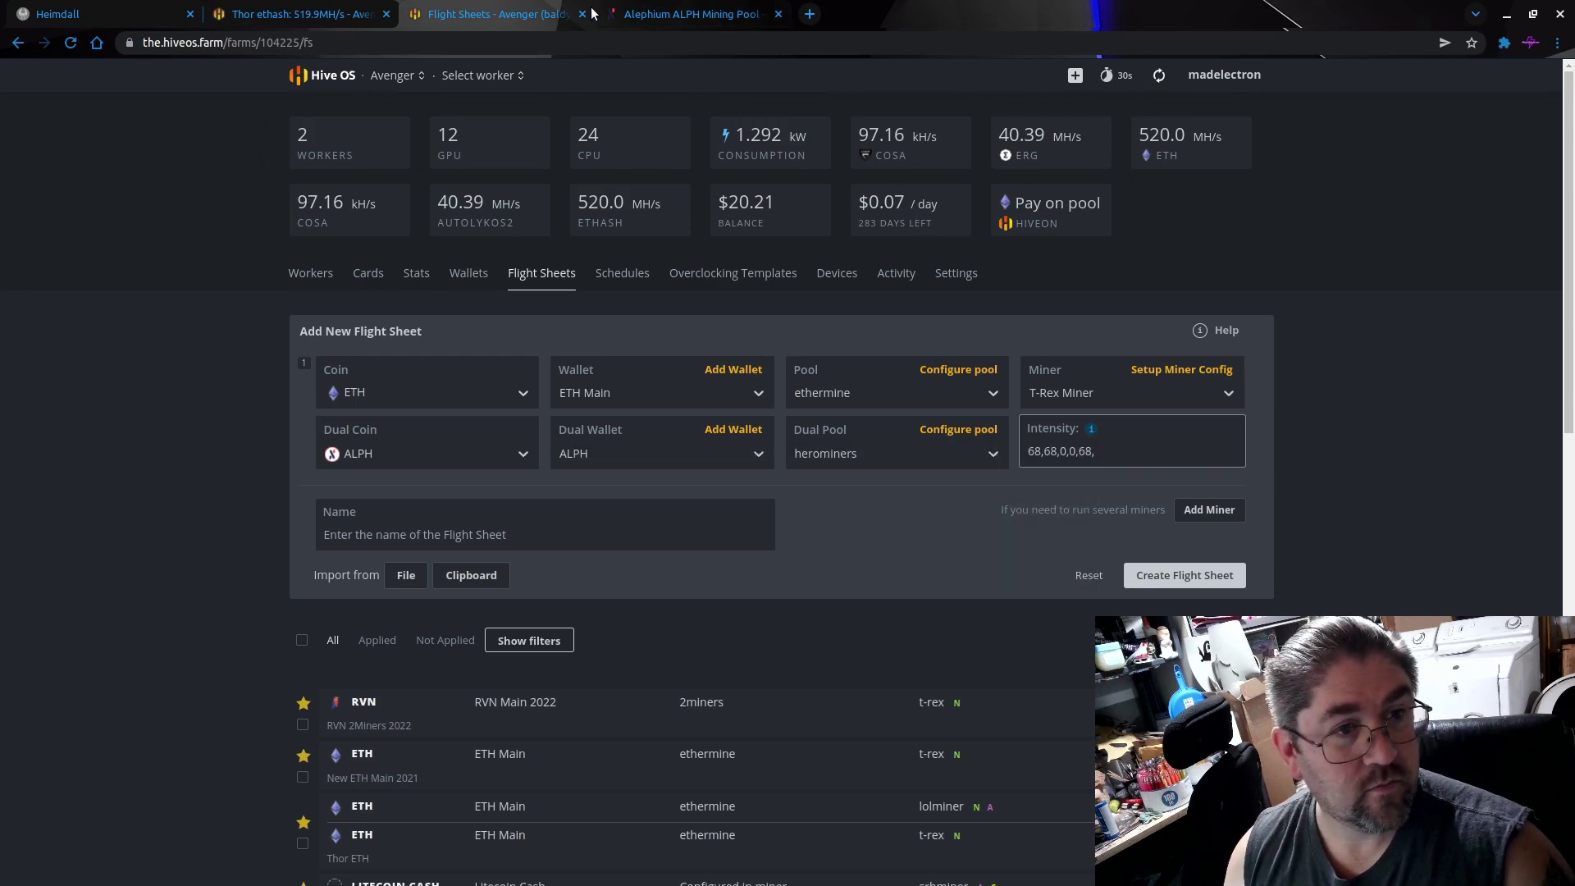
Finish the intensity list with 68,0,0,0,0,68 to match Thor's remaining GPUs.
left_click(314, 15)
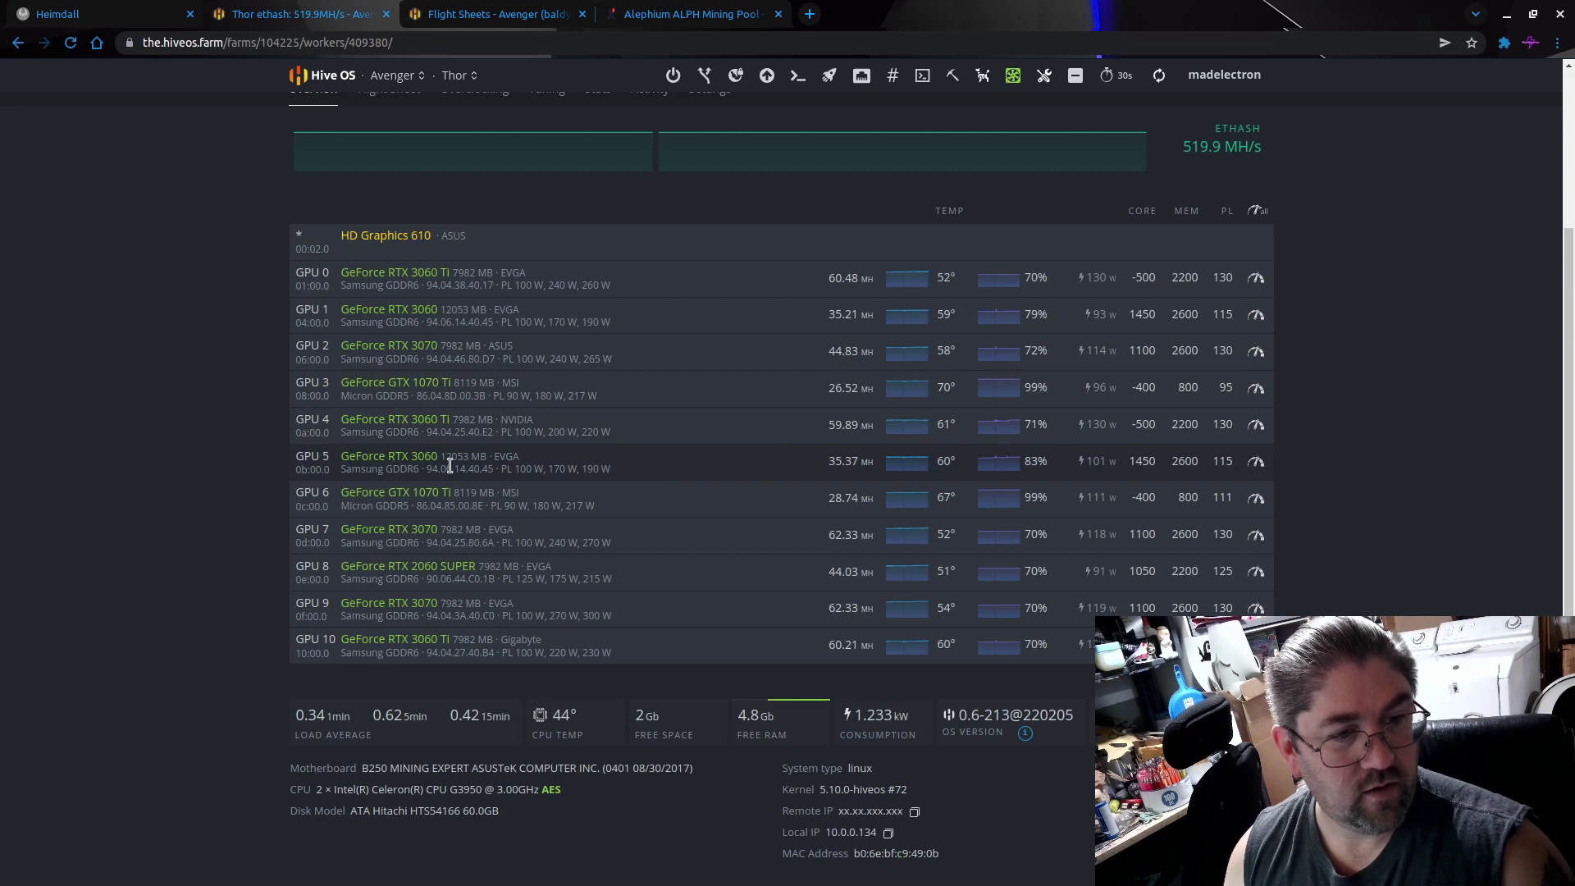
left_click(502, 15)
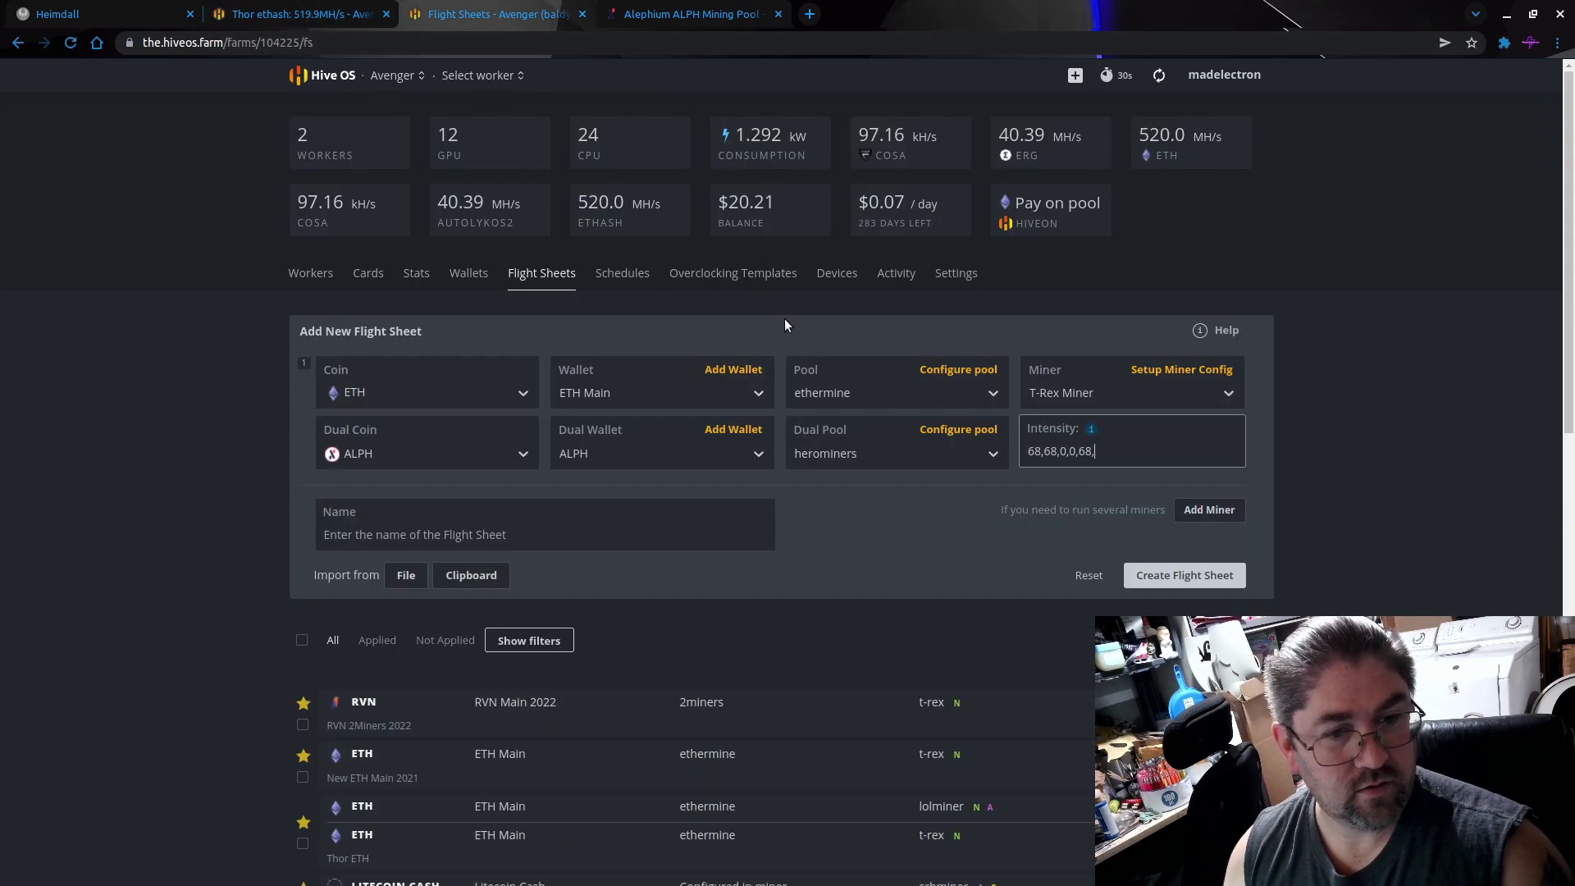
type("68,0,")
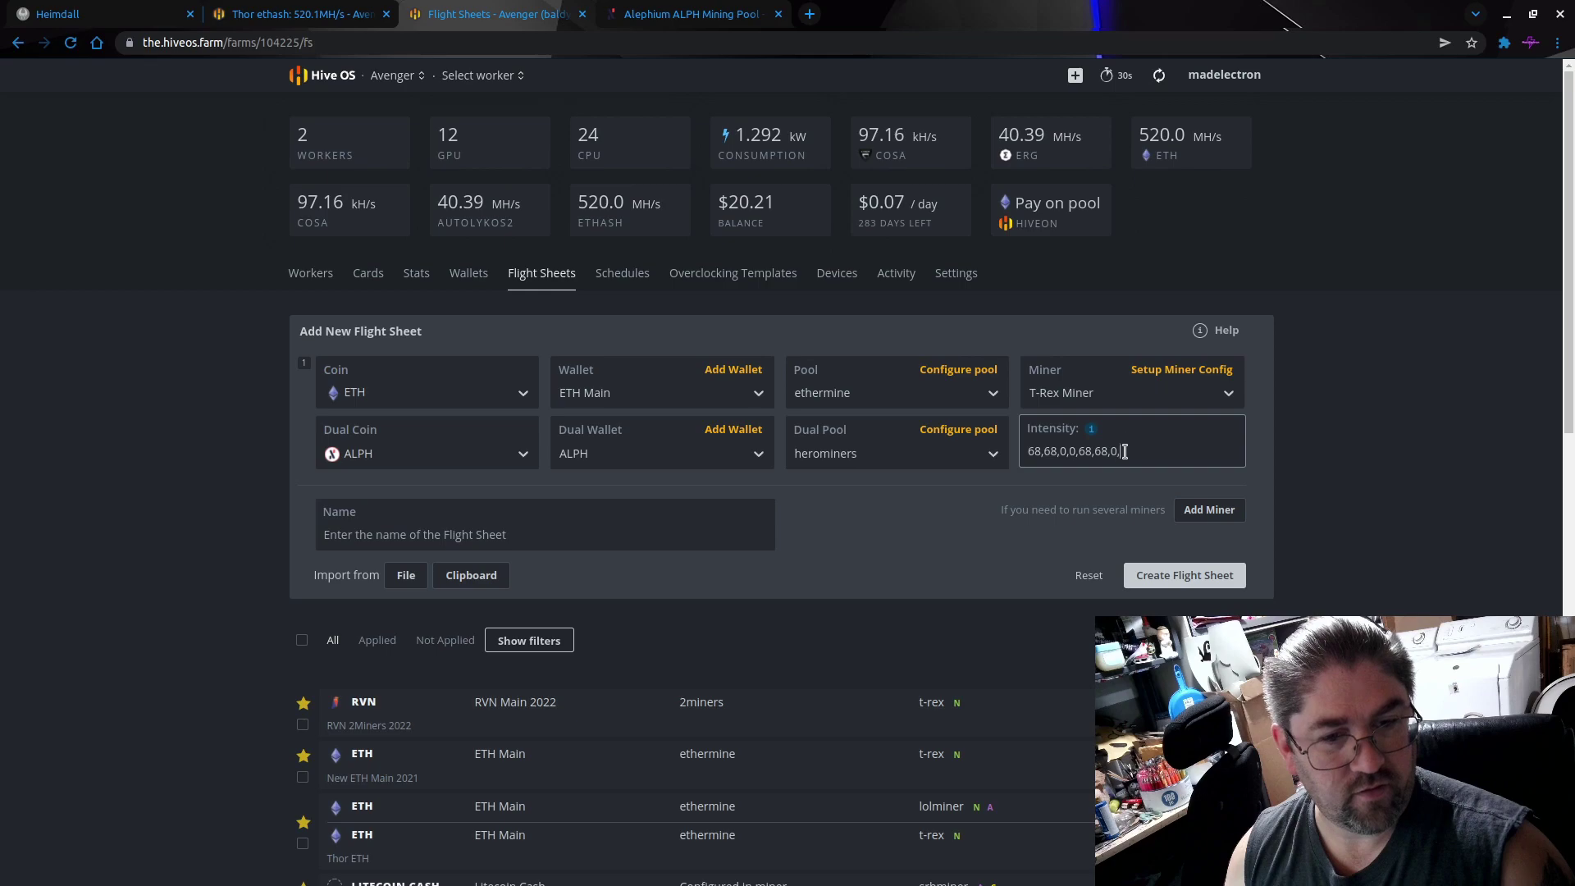
left_click(304, 14)
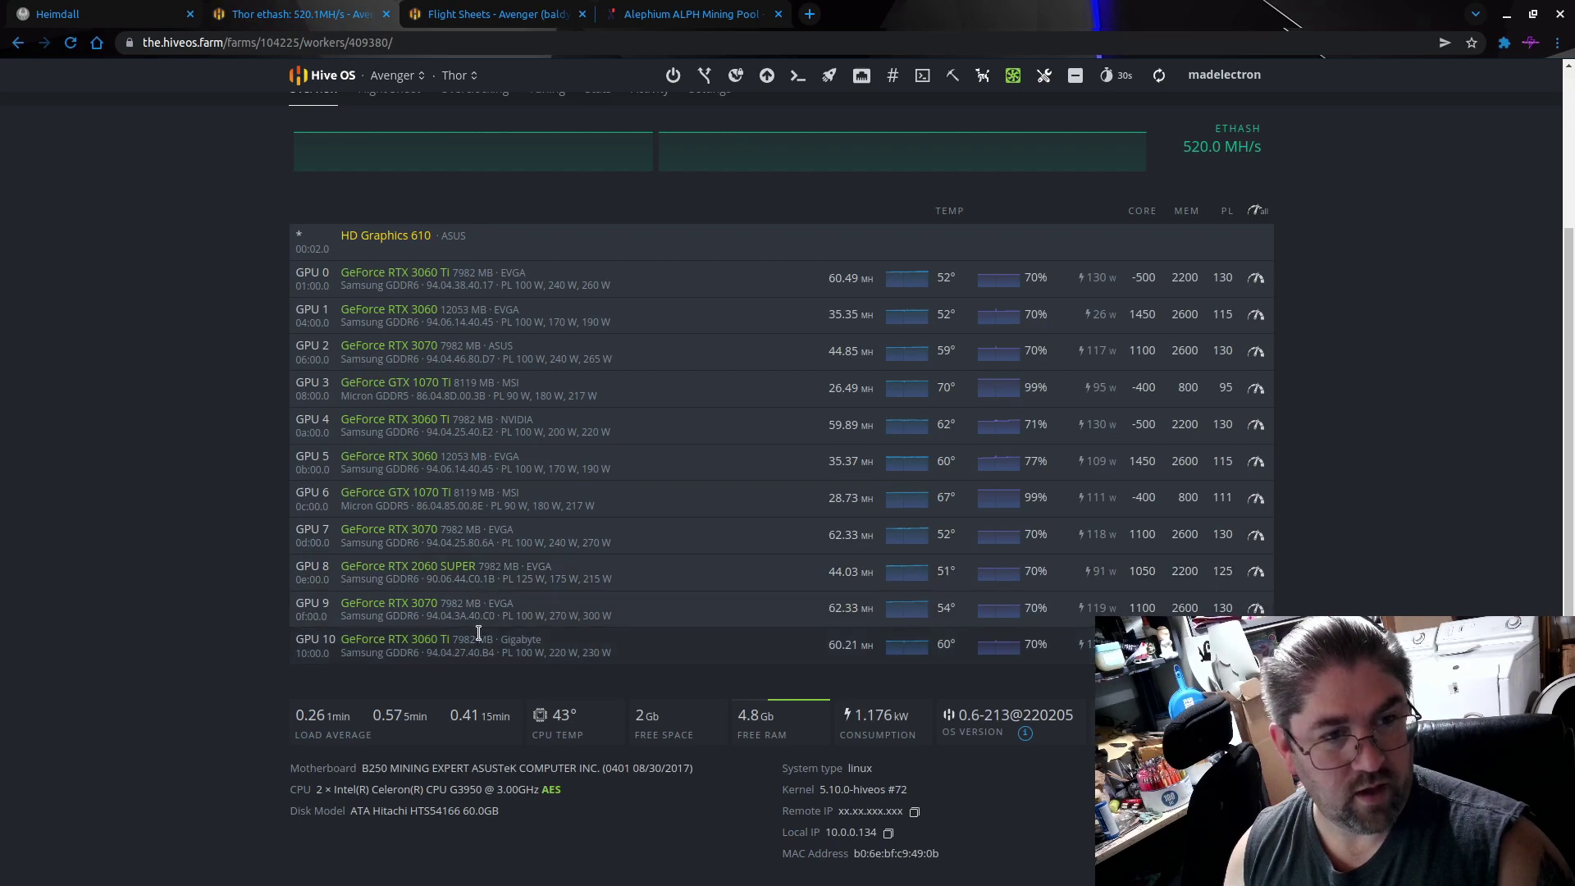
left_click(472, 14)
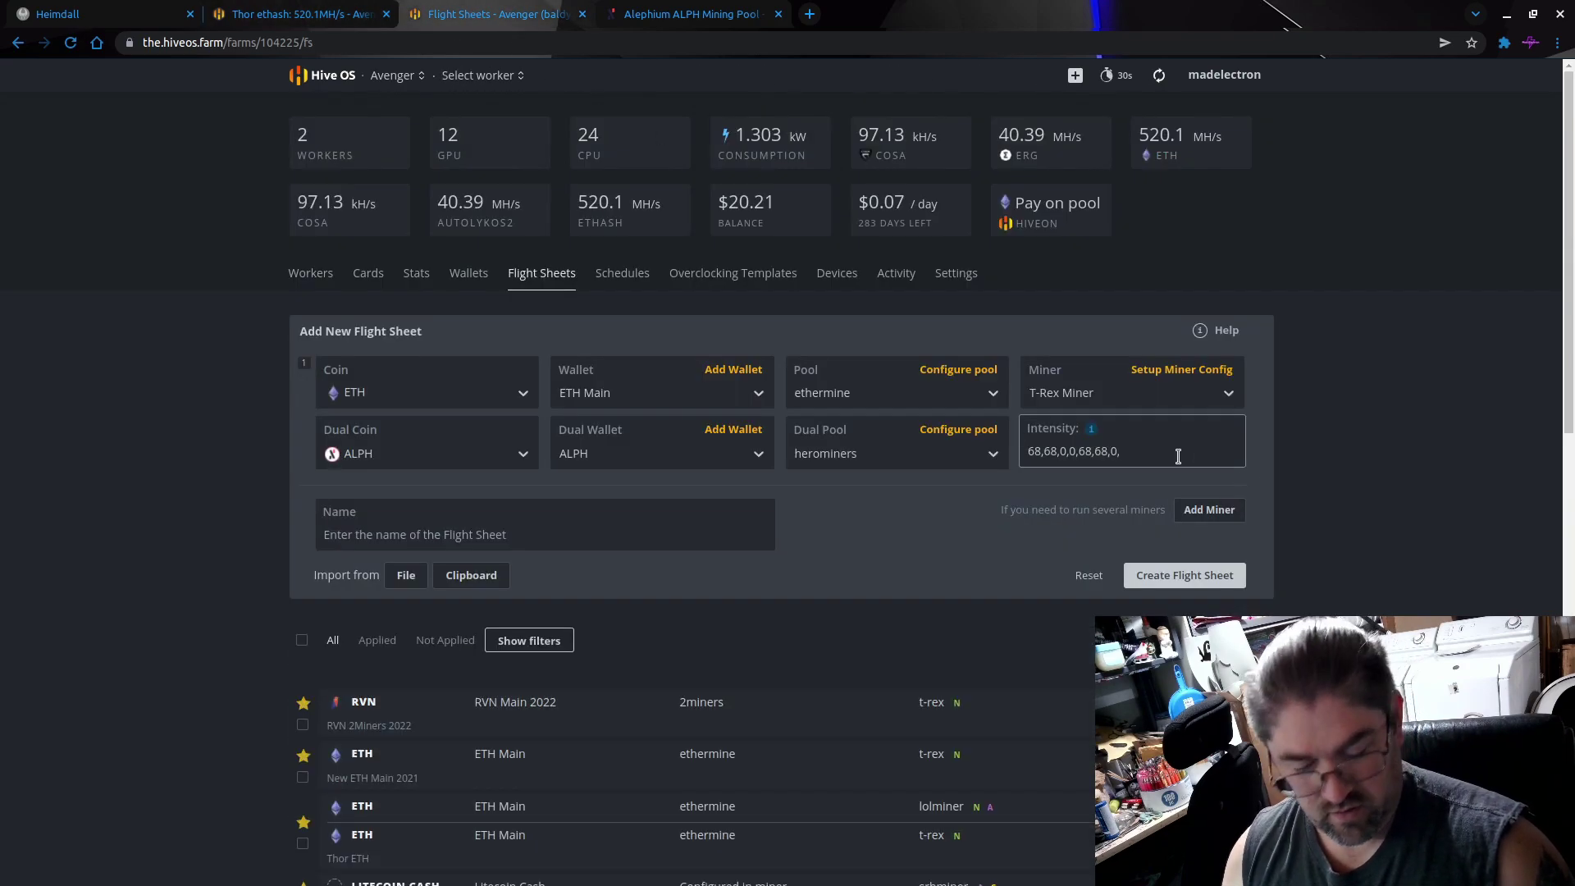
type("0,0,0")
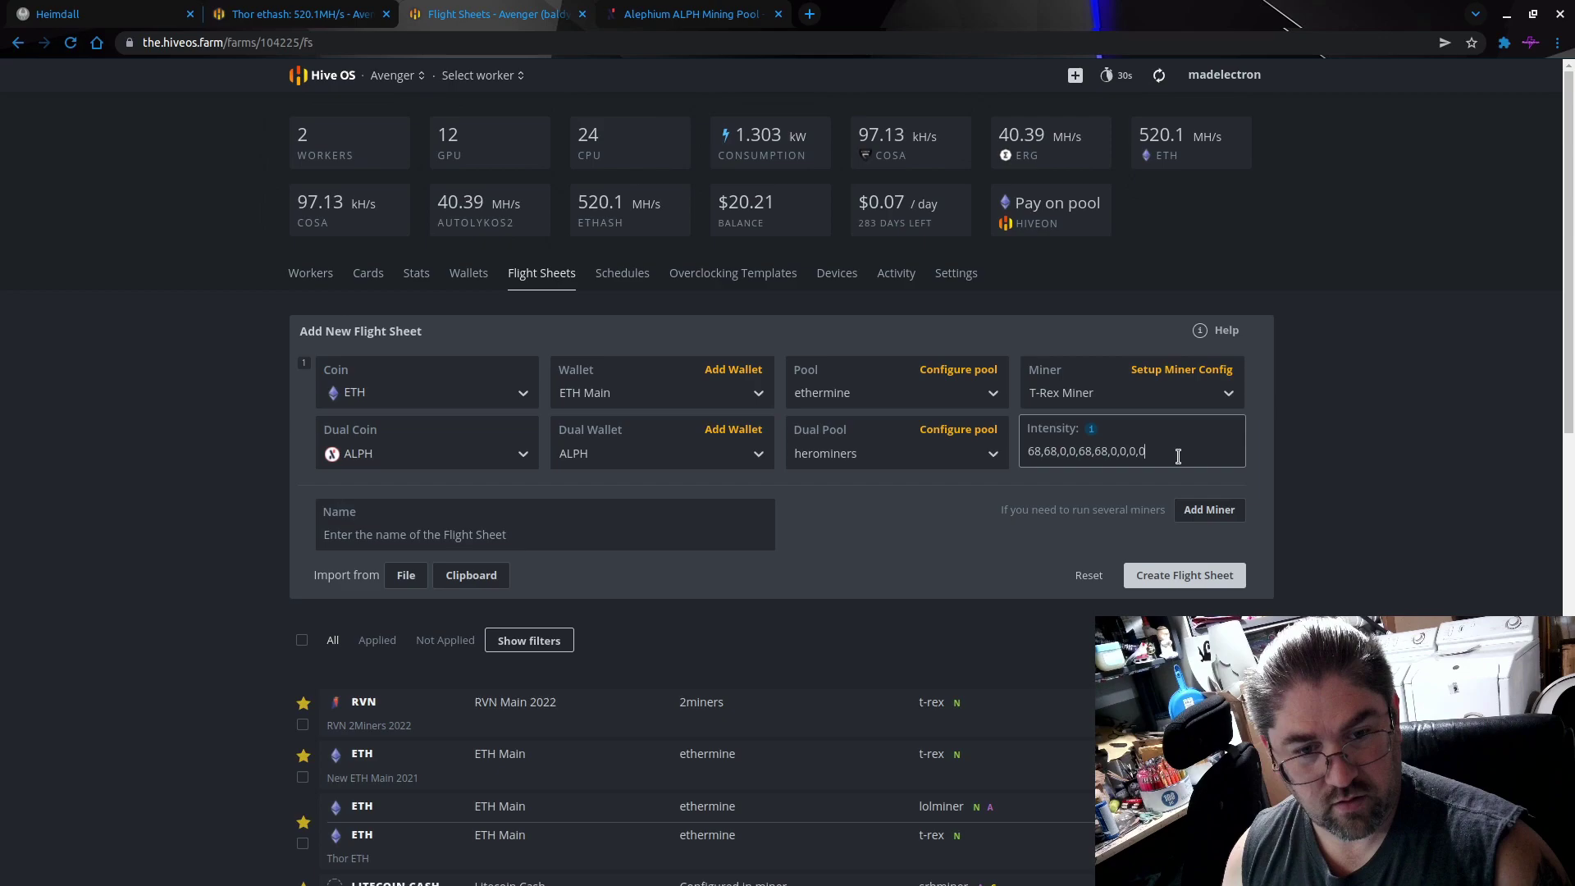
type(",68")
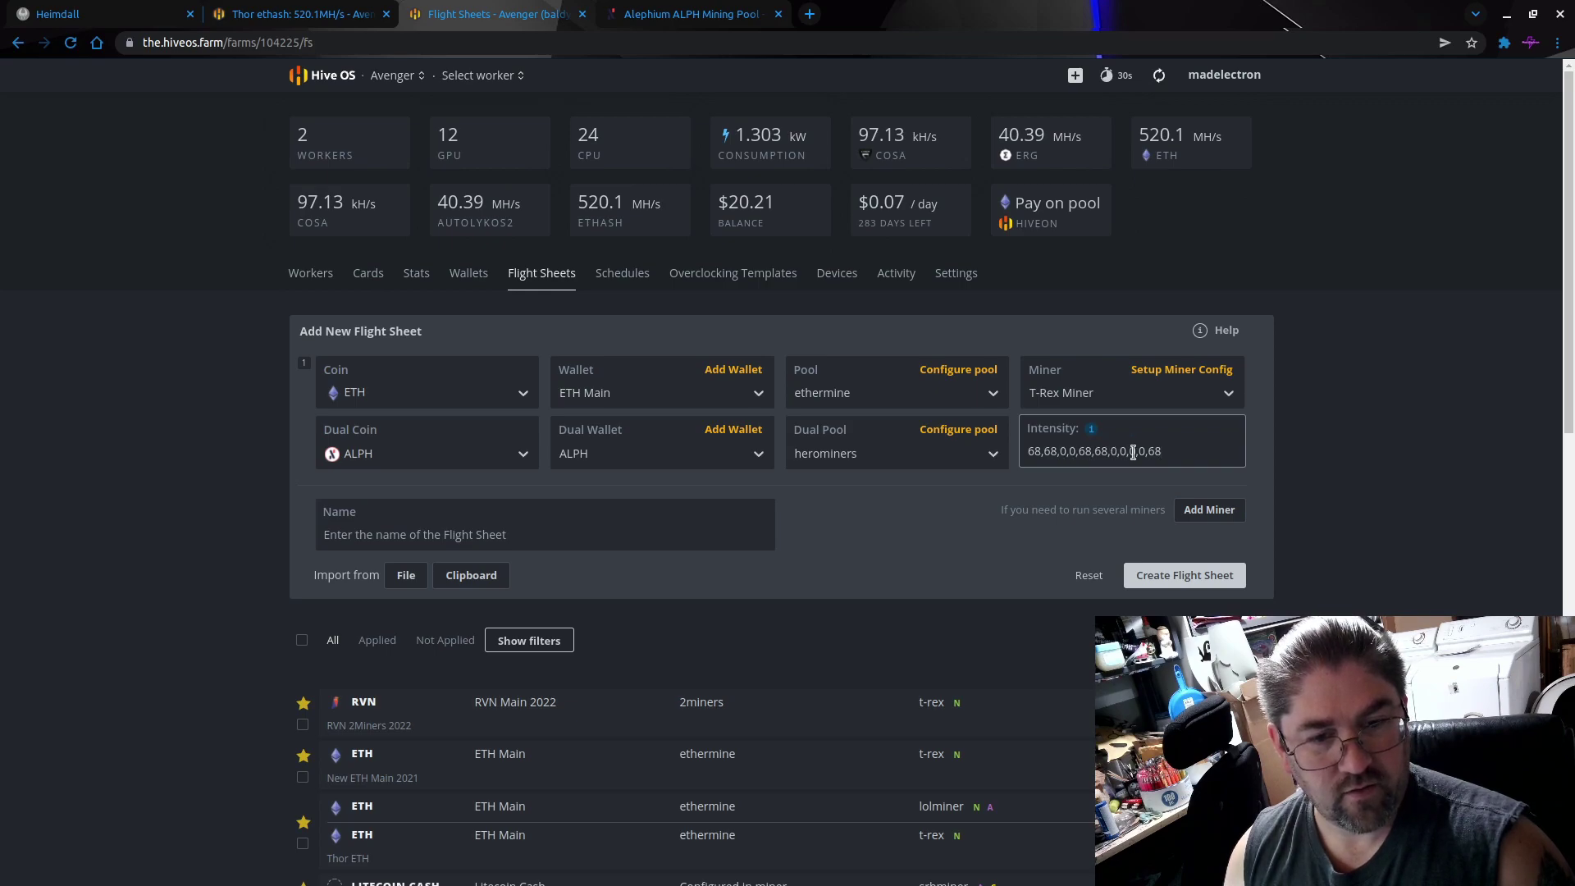
left_click(326, 17)
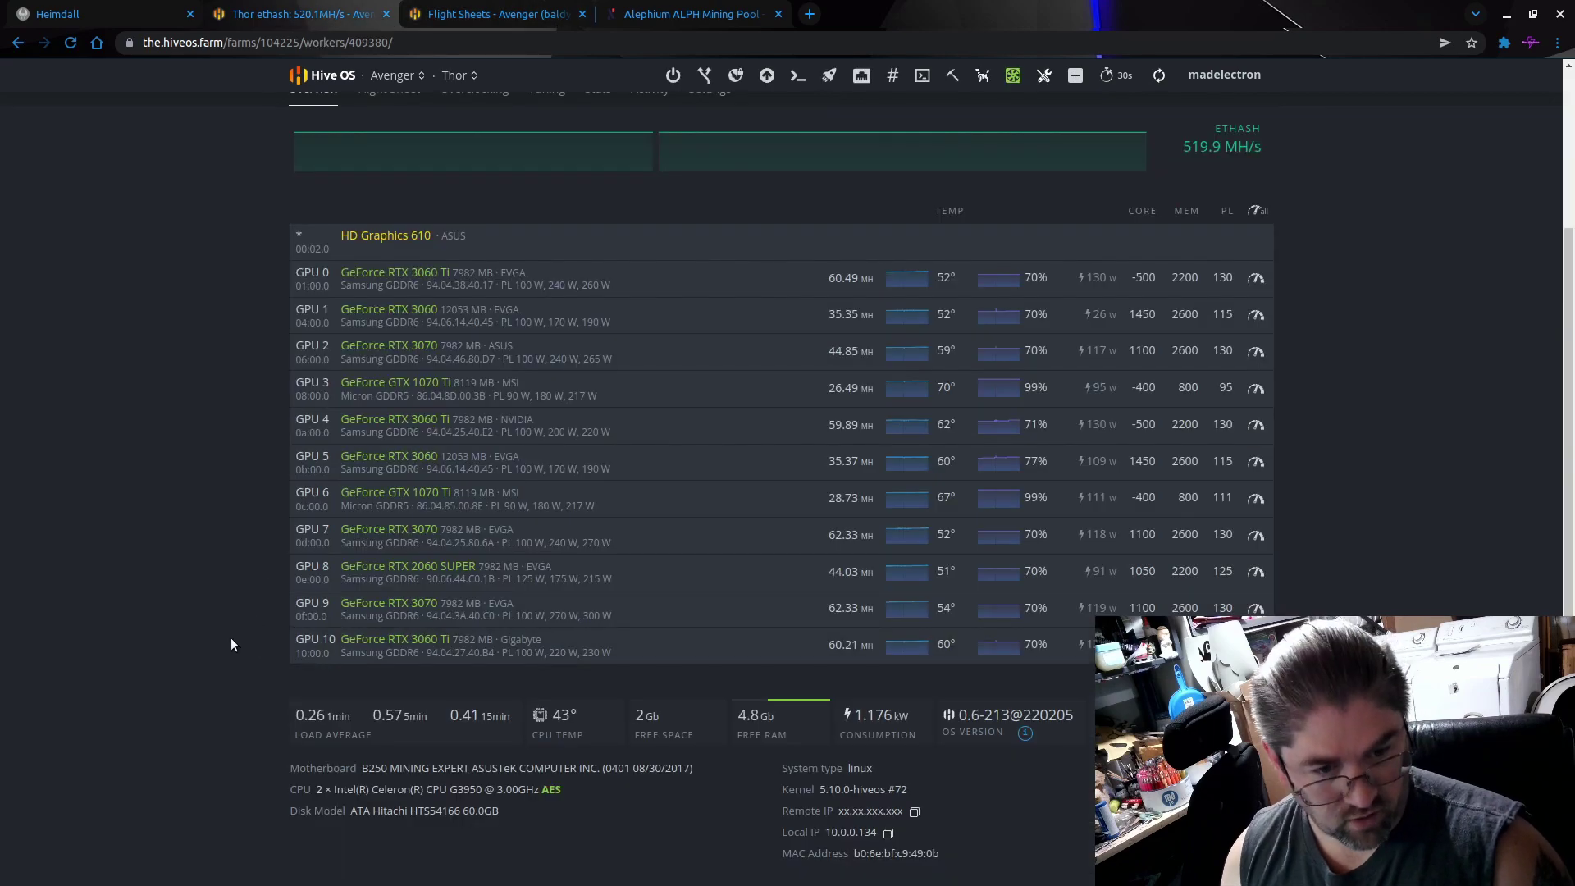
left_click(502, 13)
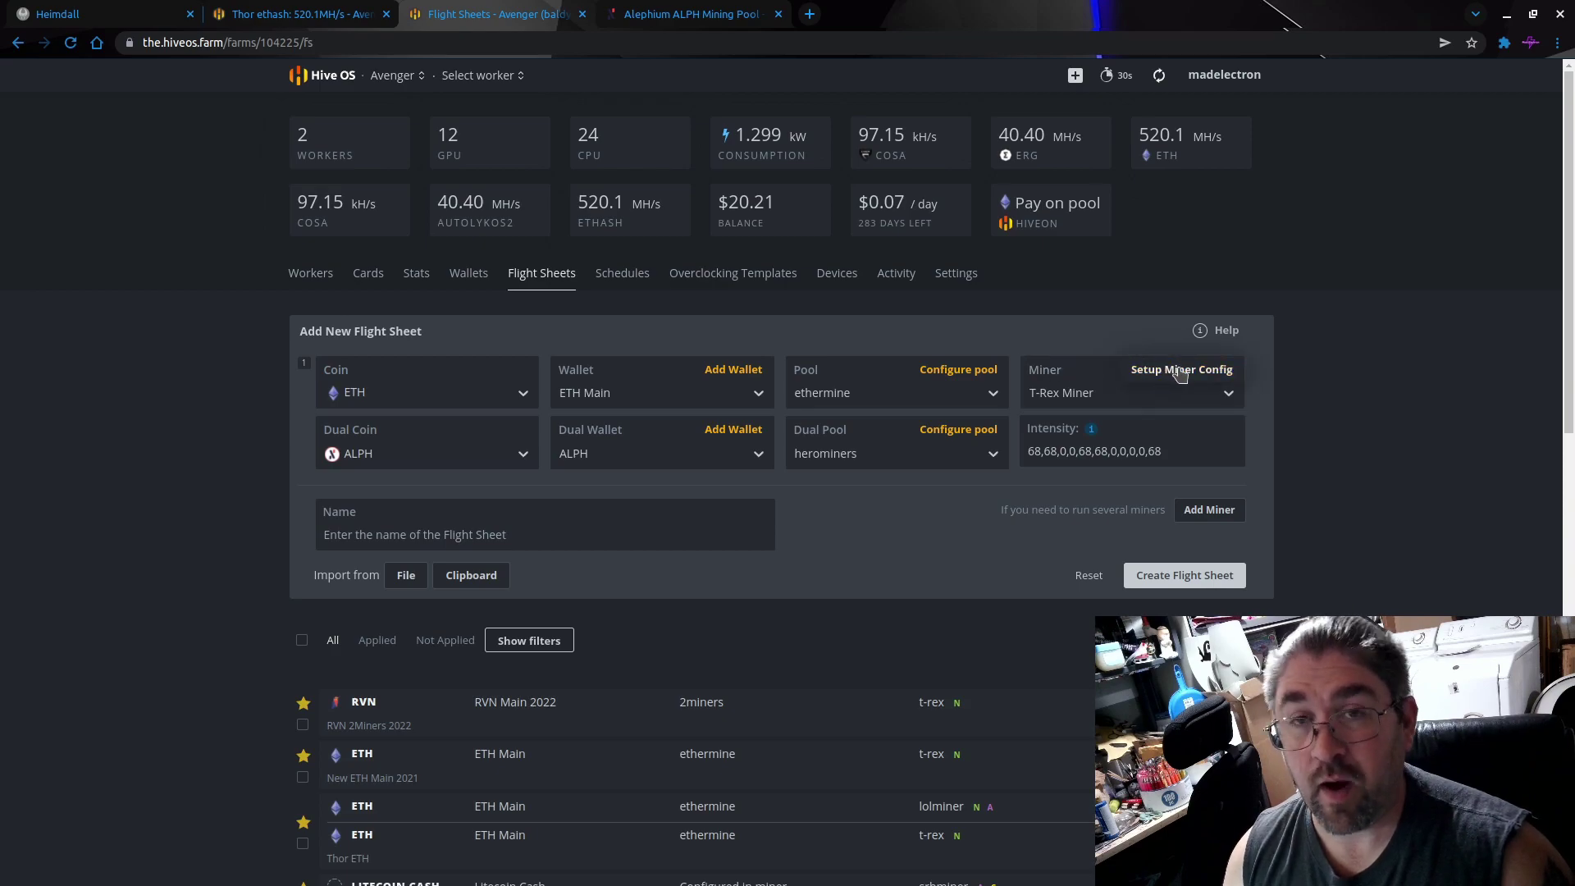
left_click(1180, 371)
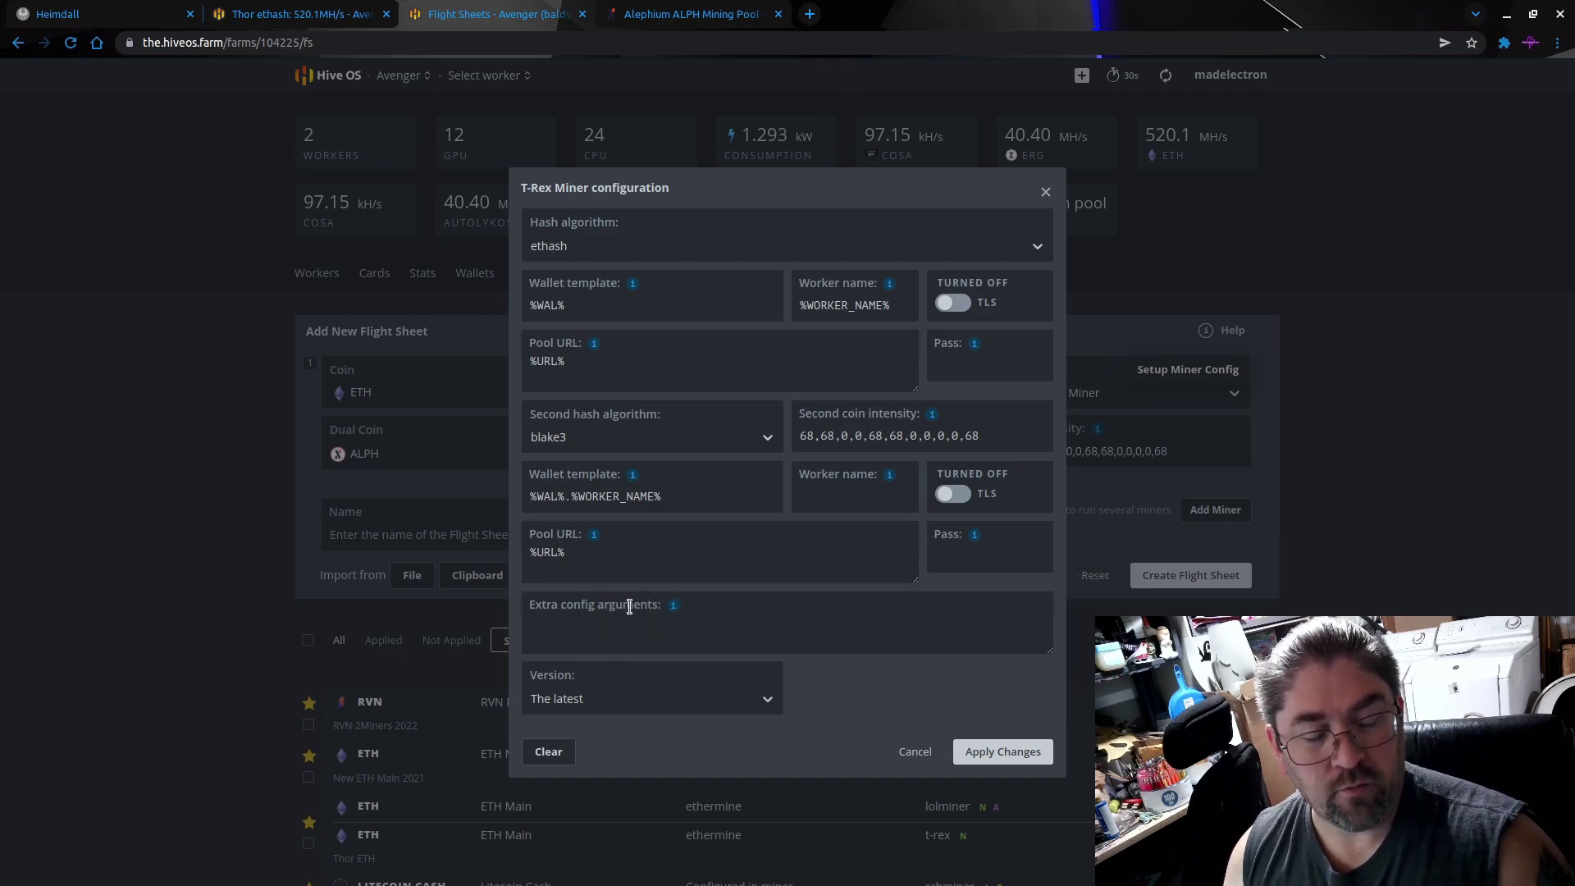
mouse_move(675, 607)
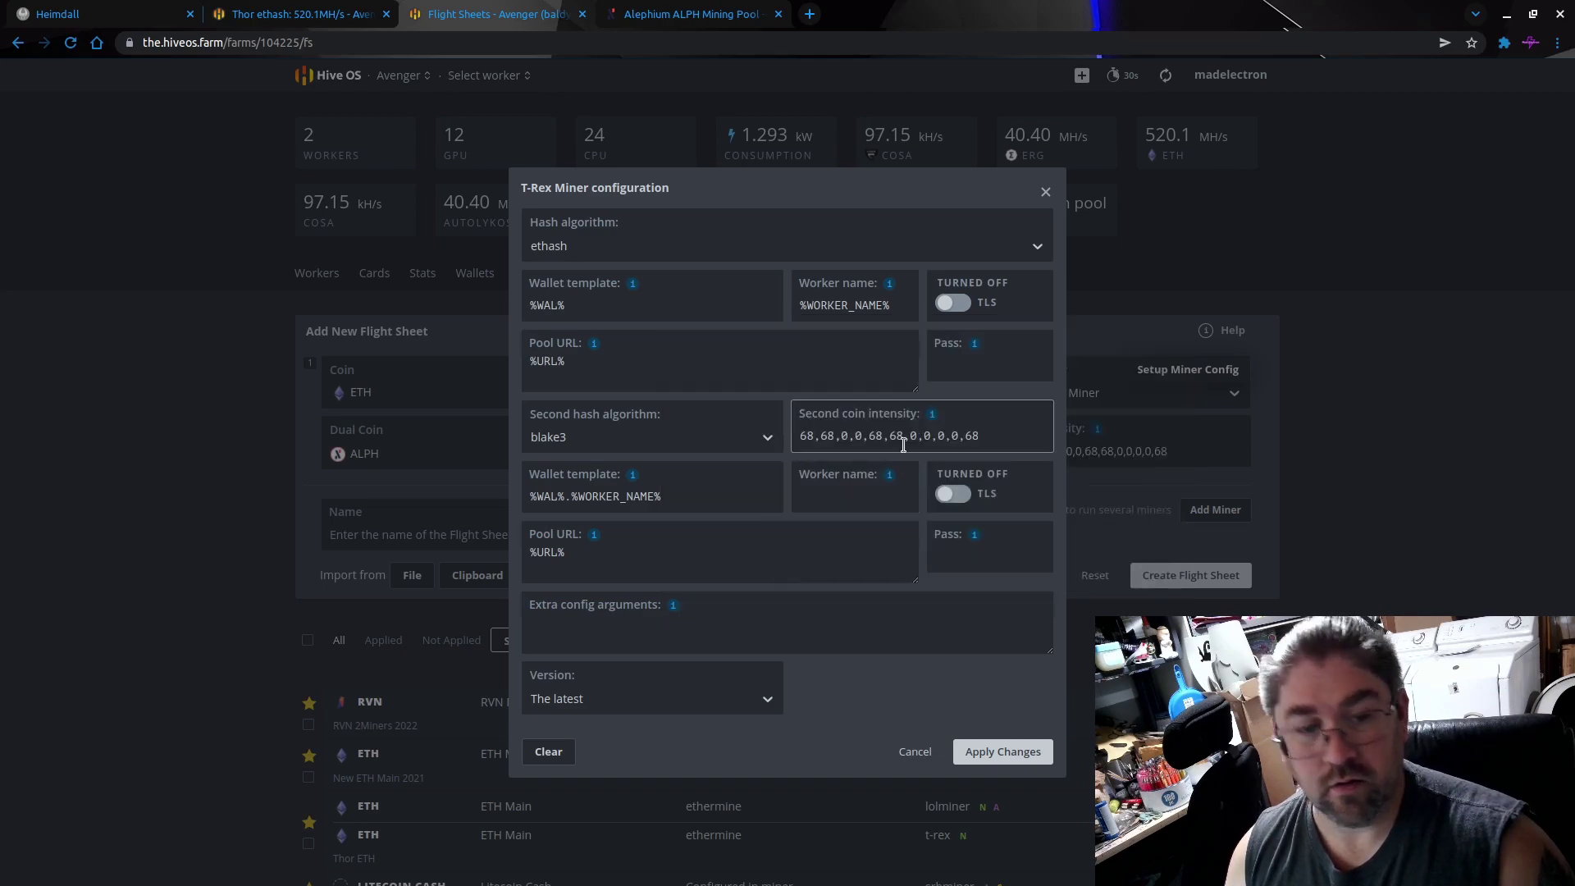
left_click(915, 752)
left_click(516, 513)
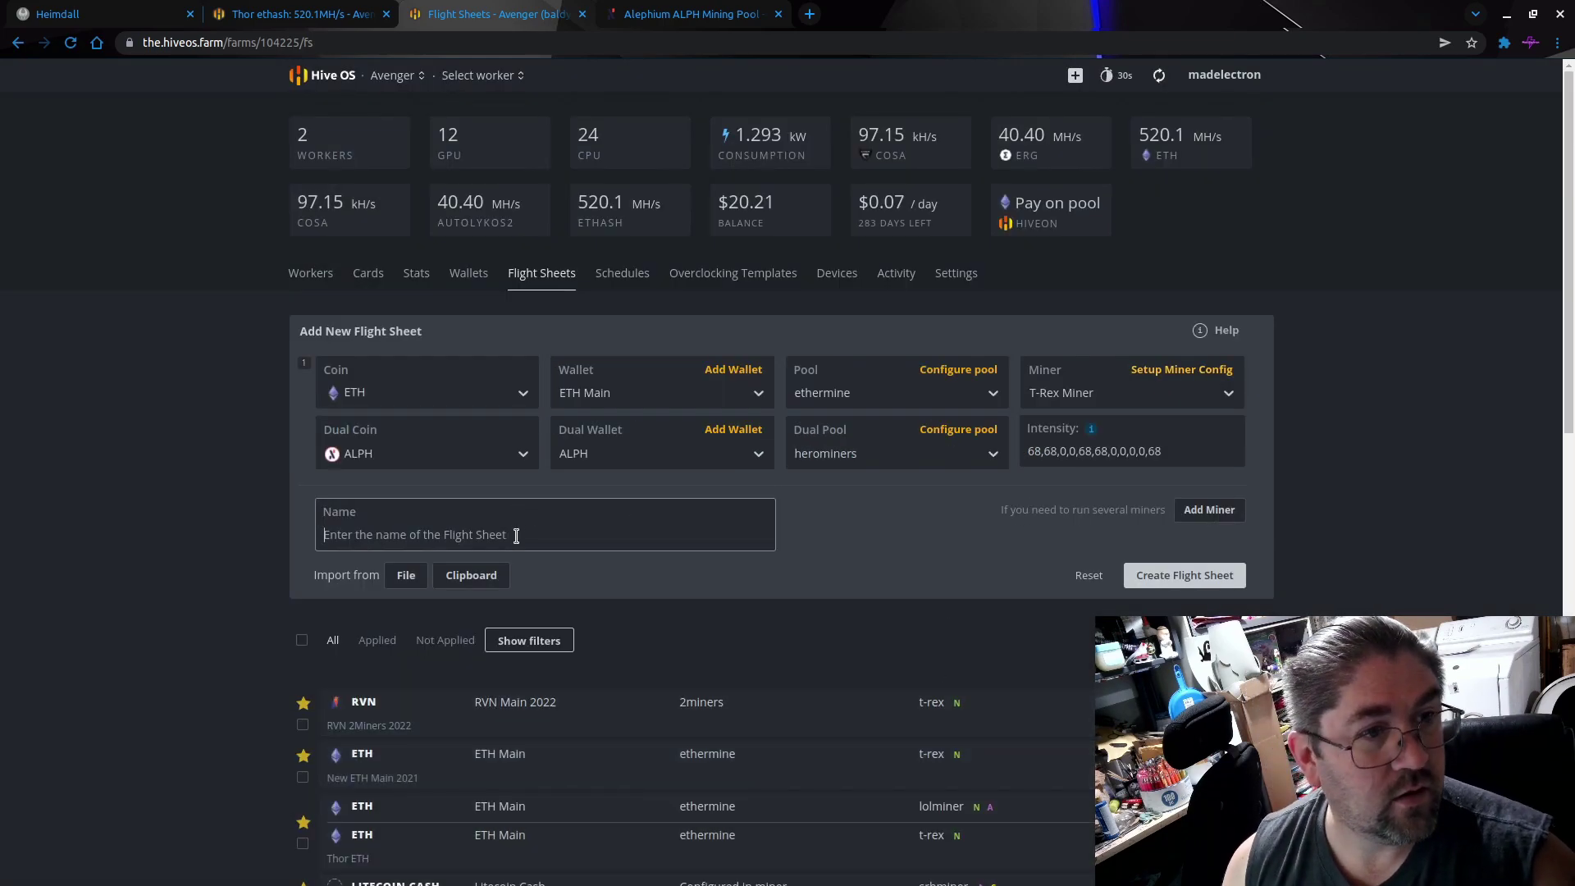
Name the flight sheet 'Thor ETH+ALPH' and create it.
type("Thor ")
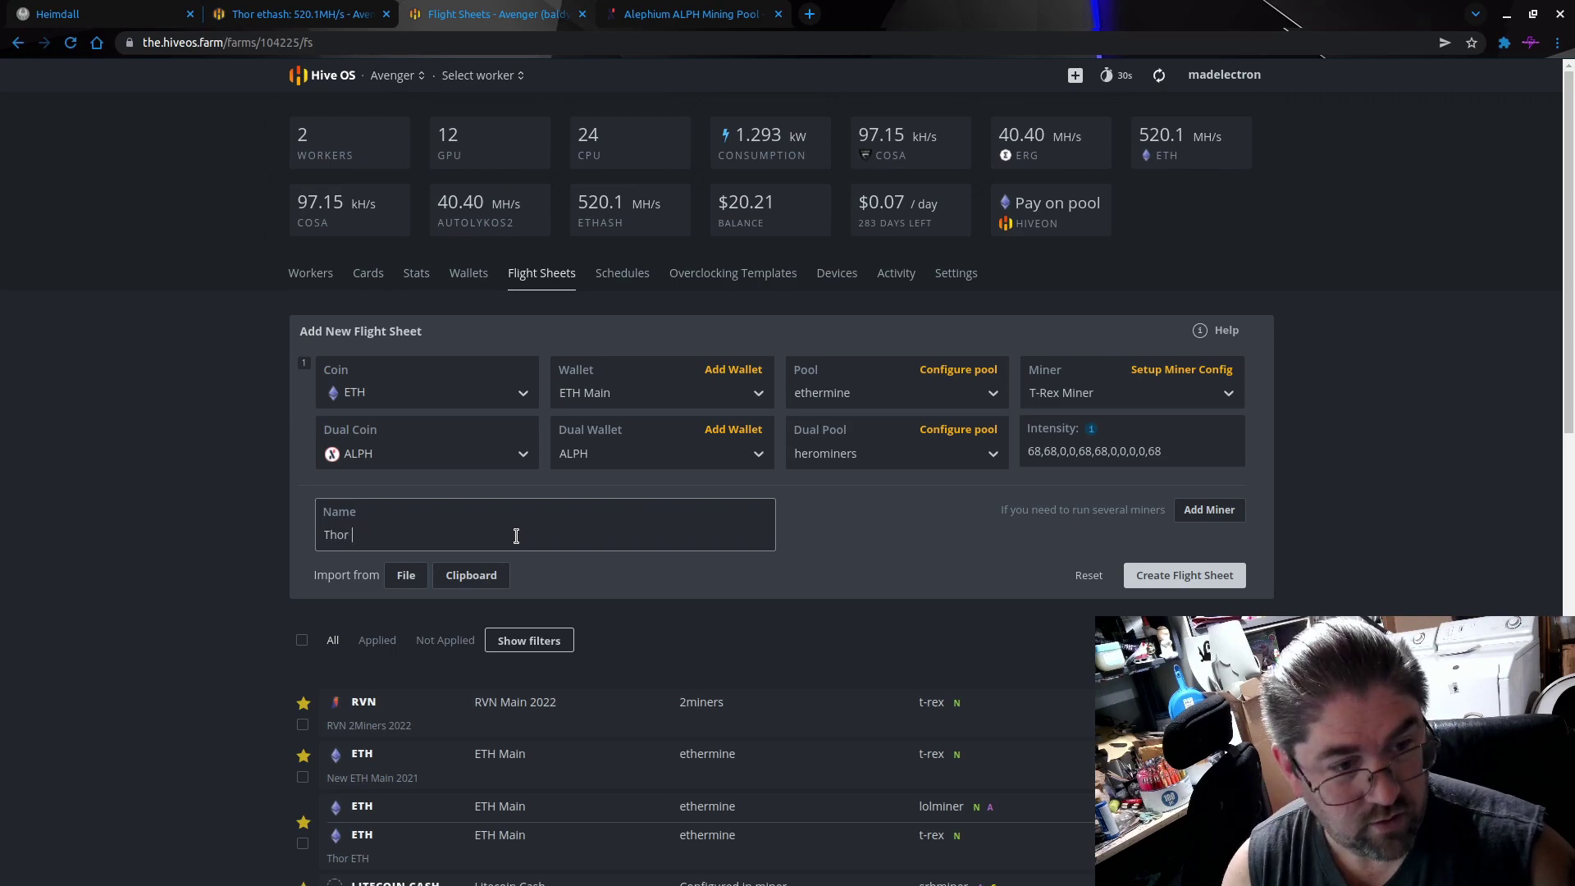
type("ETH")
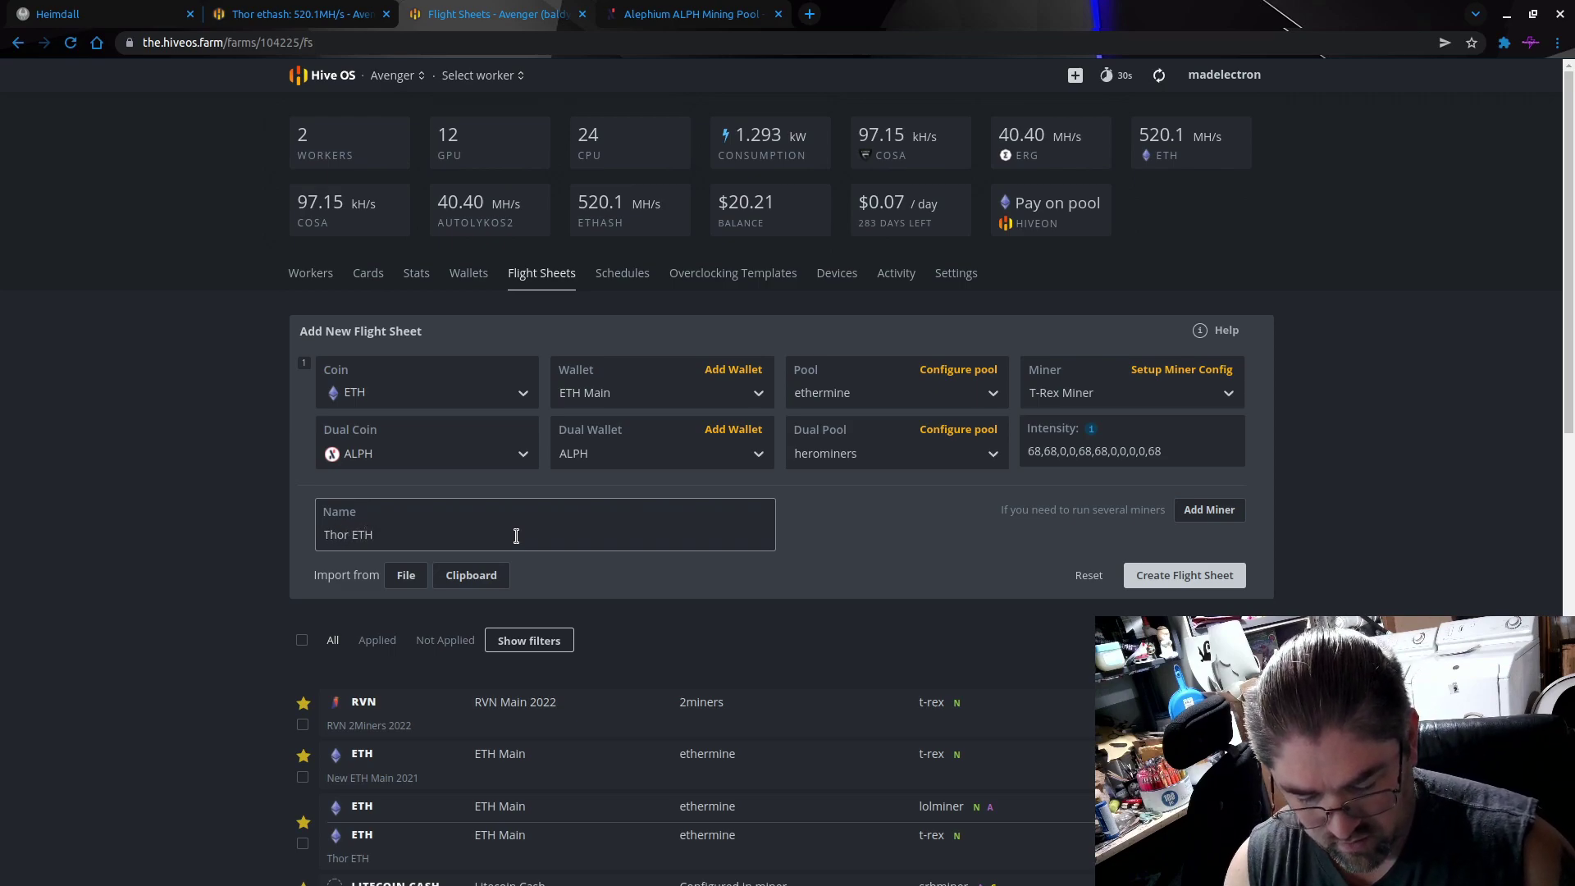
type("+ALPH")
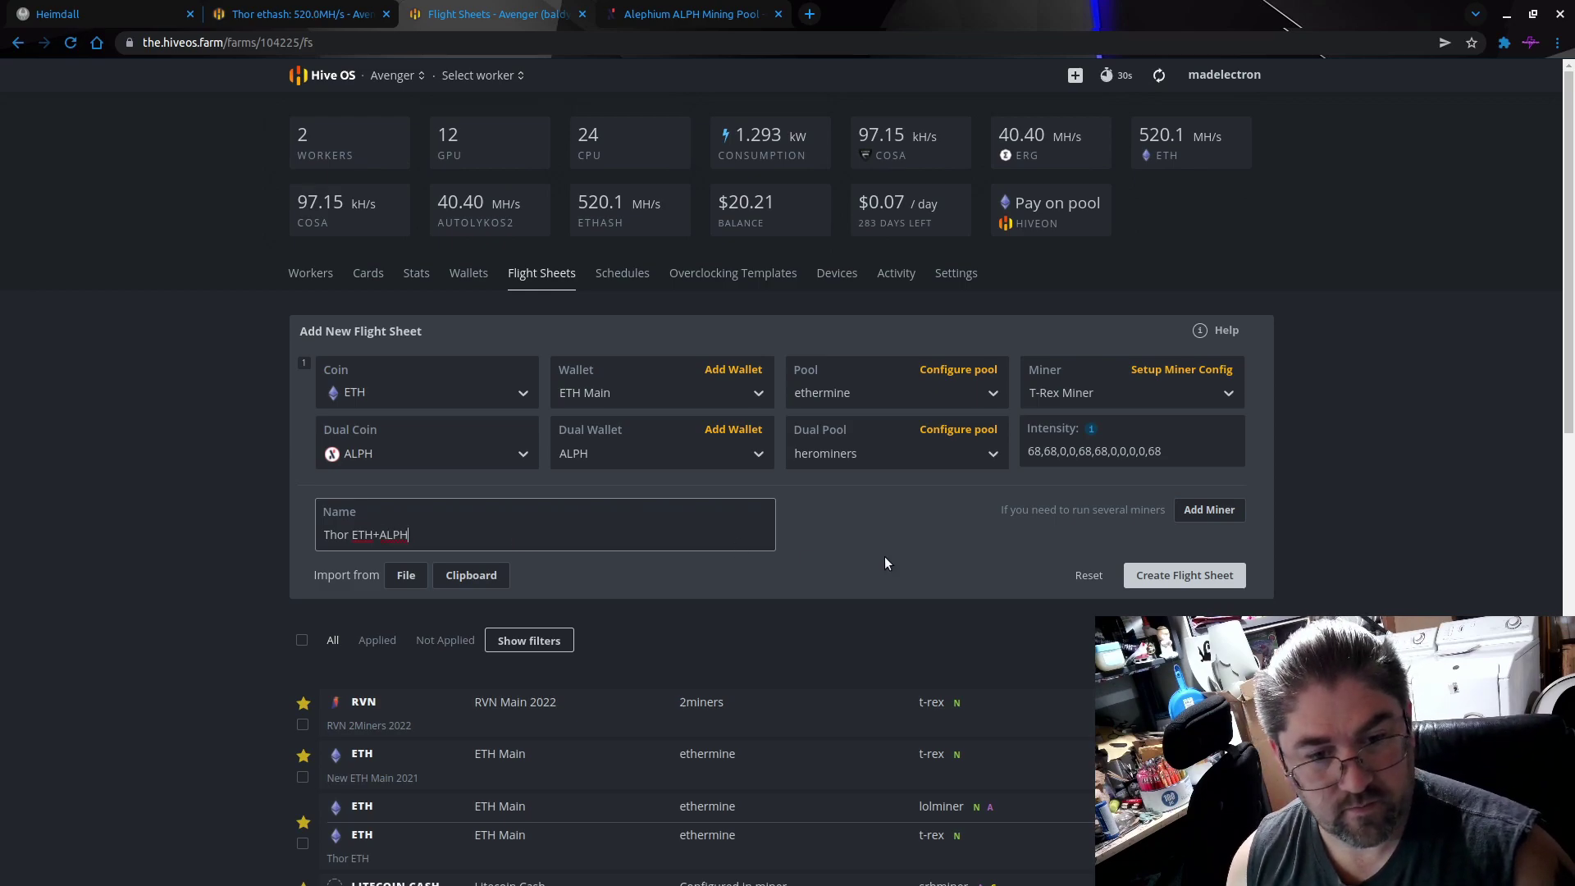
left_click(1157, 575)
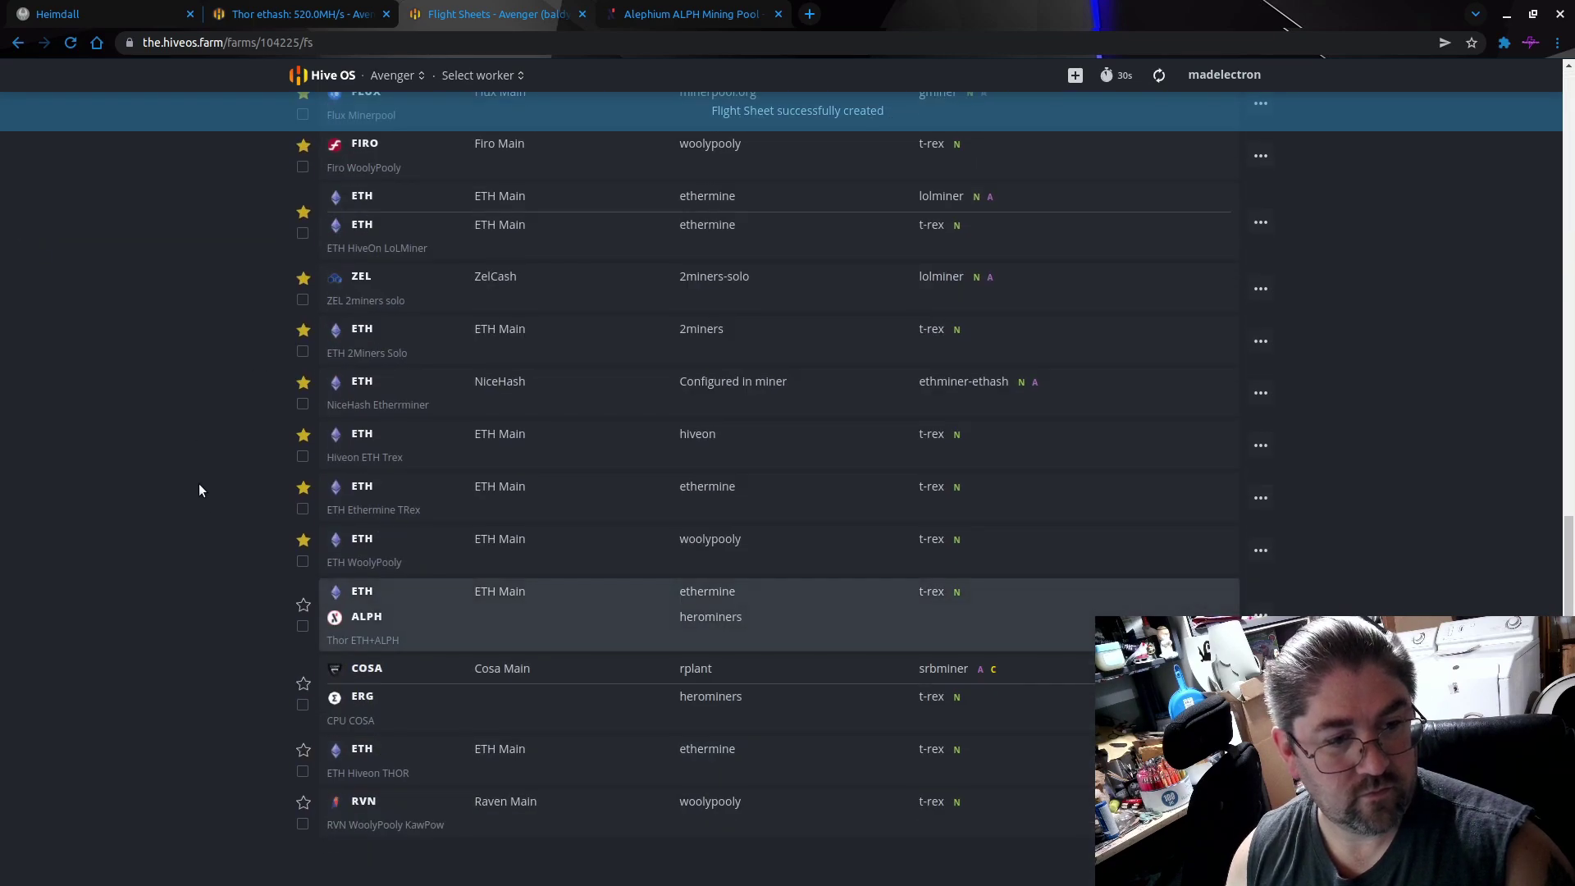
Put Thor on the Thor ETH+ALPH flight sheet, found by filtering for ALPH.
left_click(466, 75)
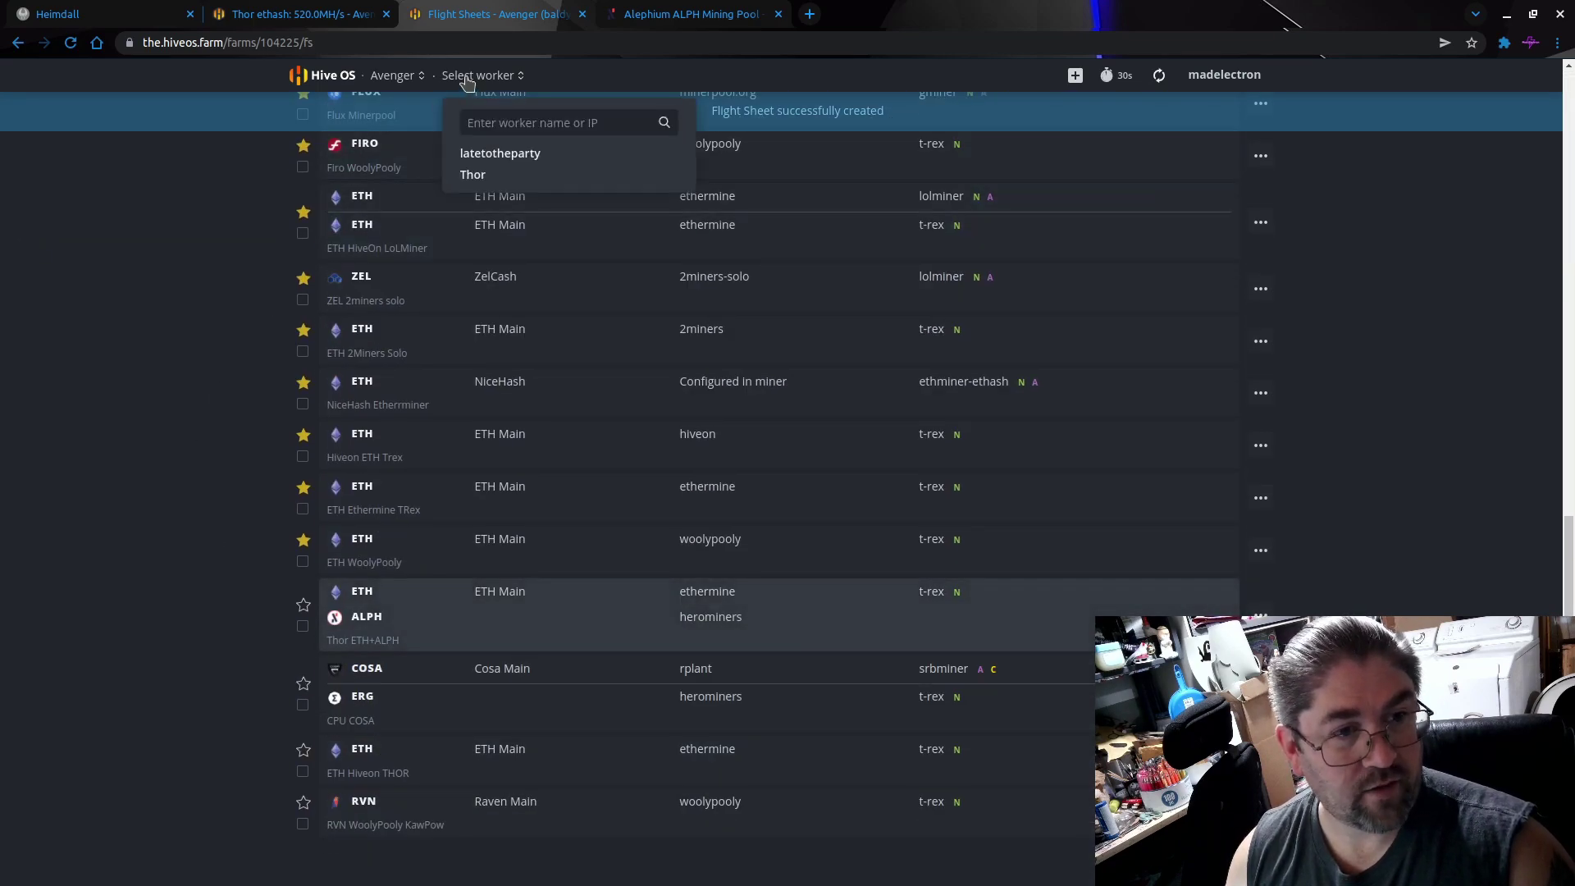
left_click(472, 174)
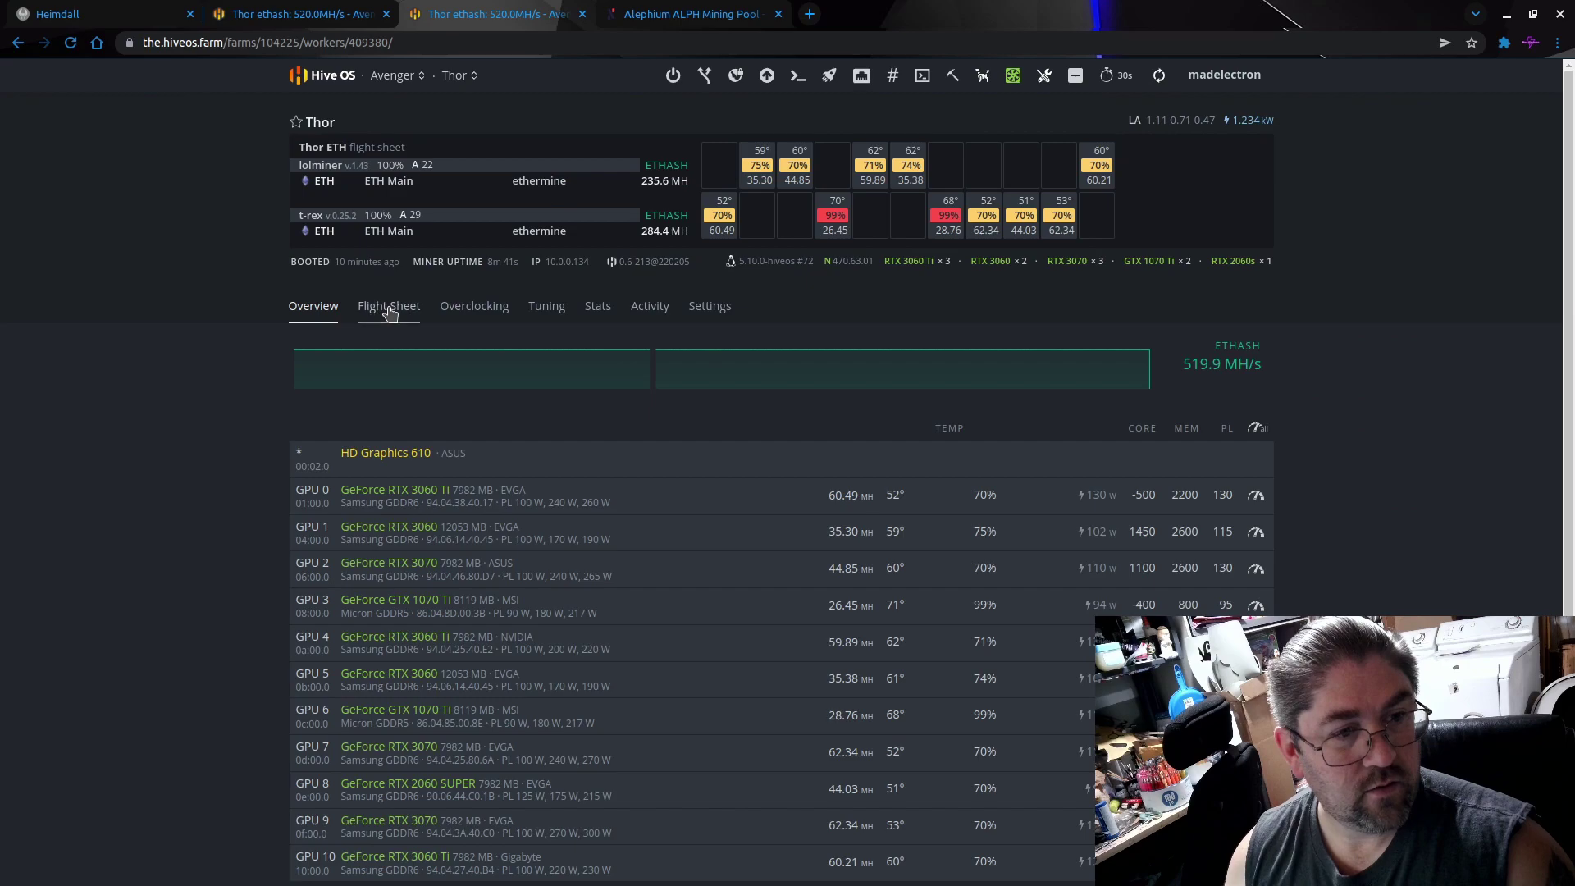
left_click(389, 306)
scroll(243, 607, "down", 4)
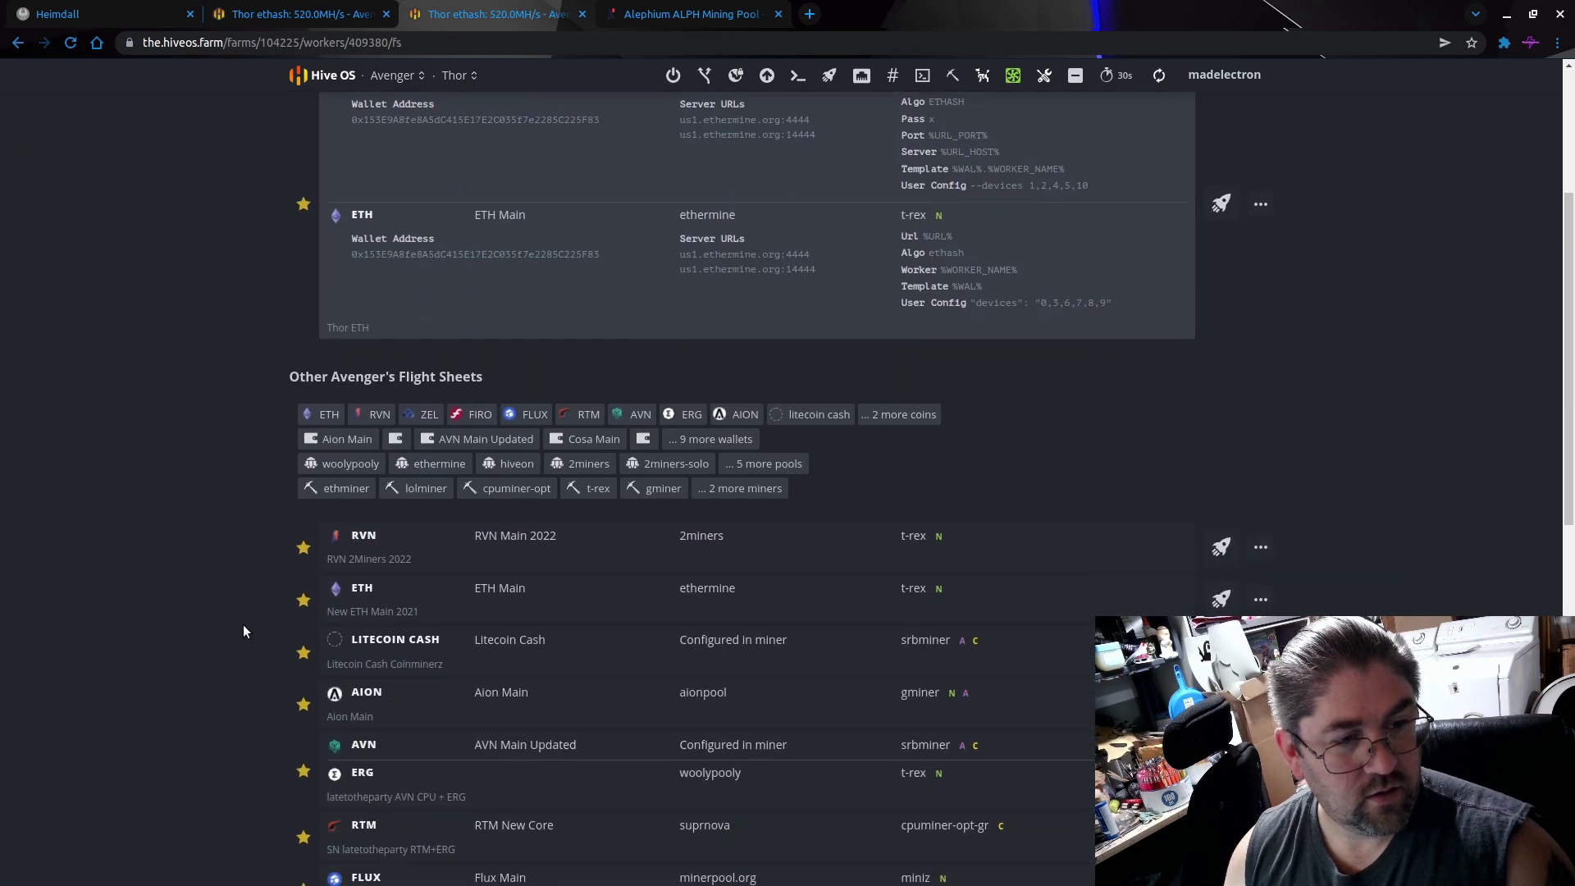
scroll(243, 624, "up", 1)
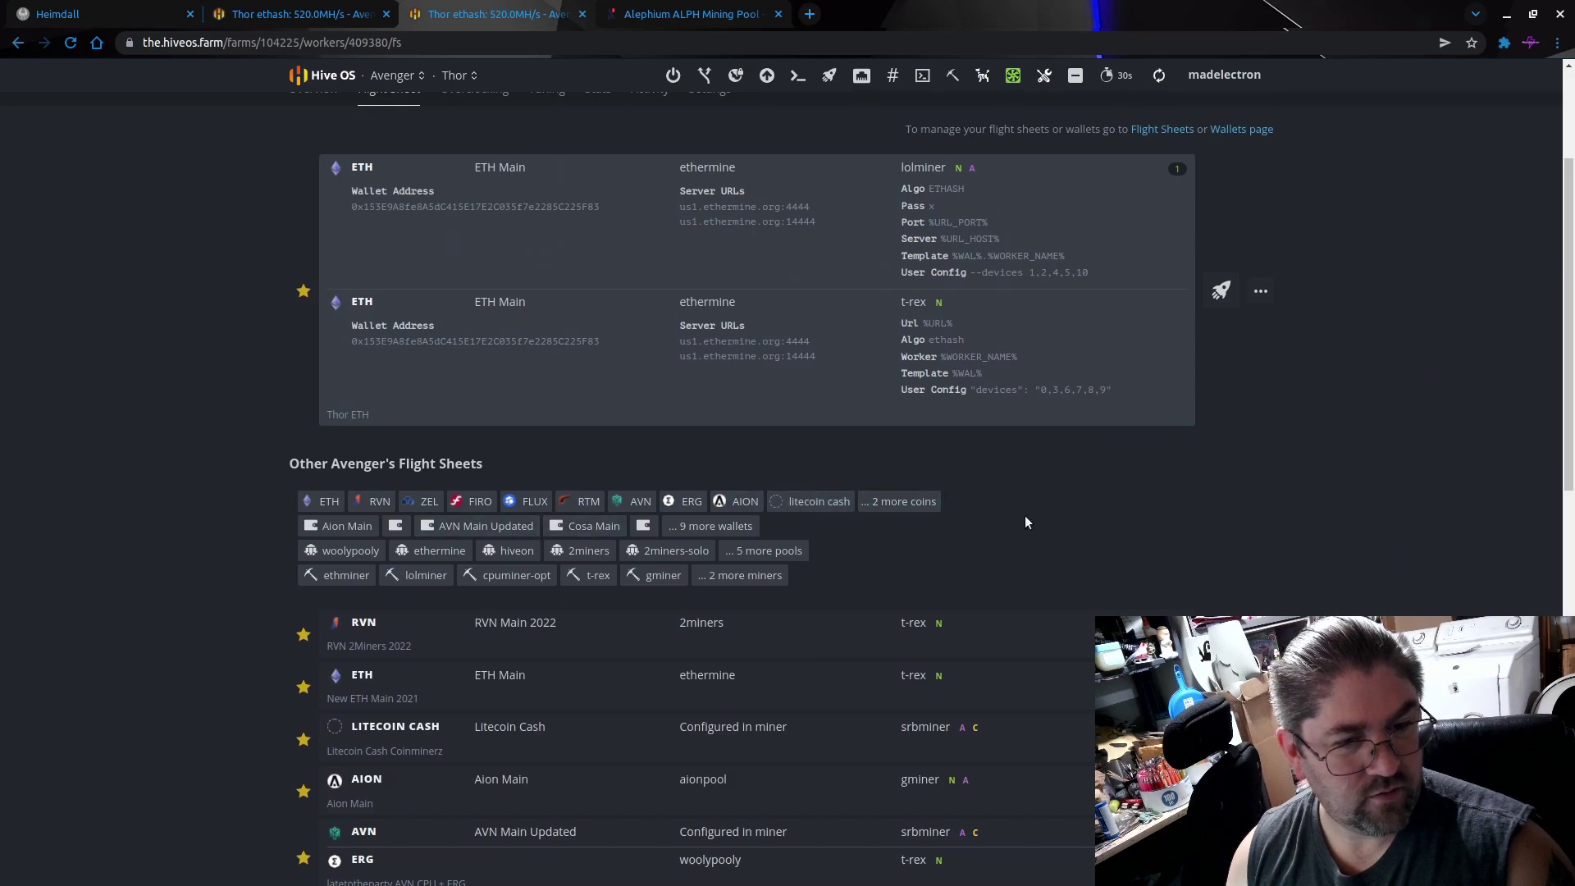
left_click(899, 502)
left_click(952, 502)
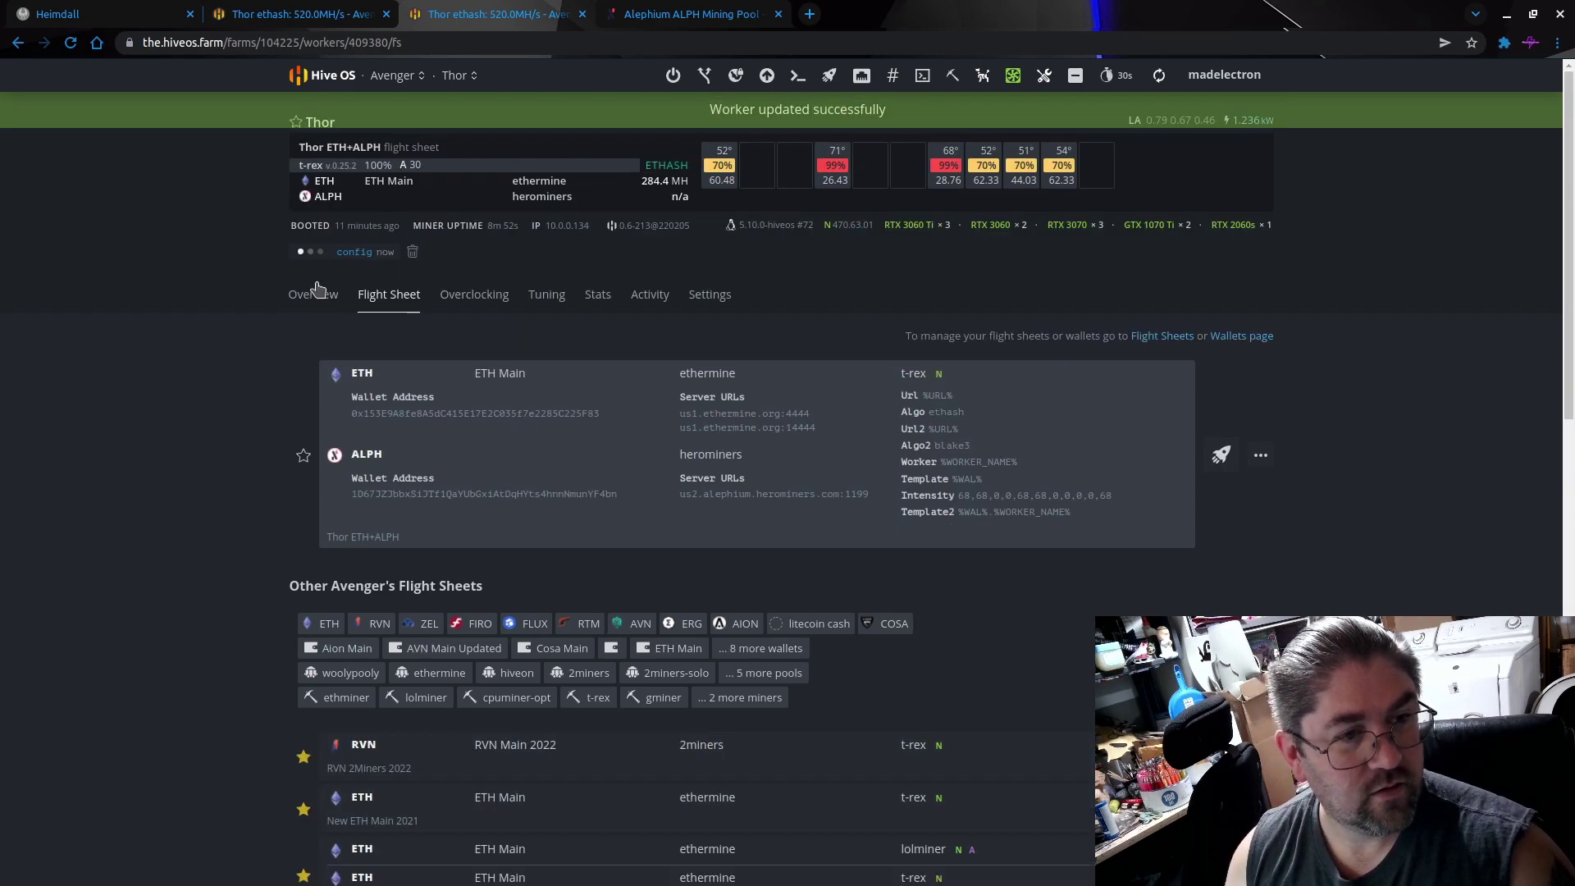
left_click(318, 294)
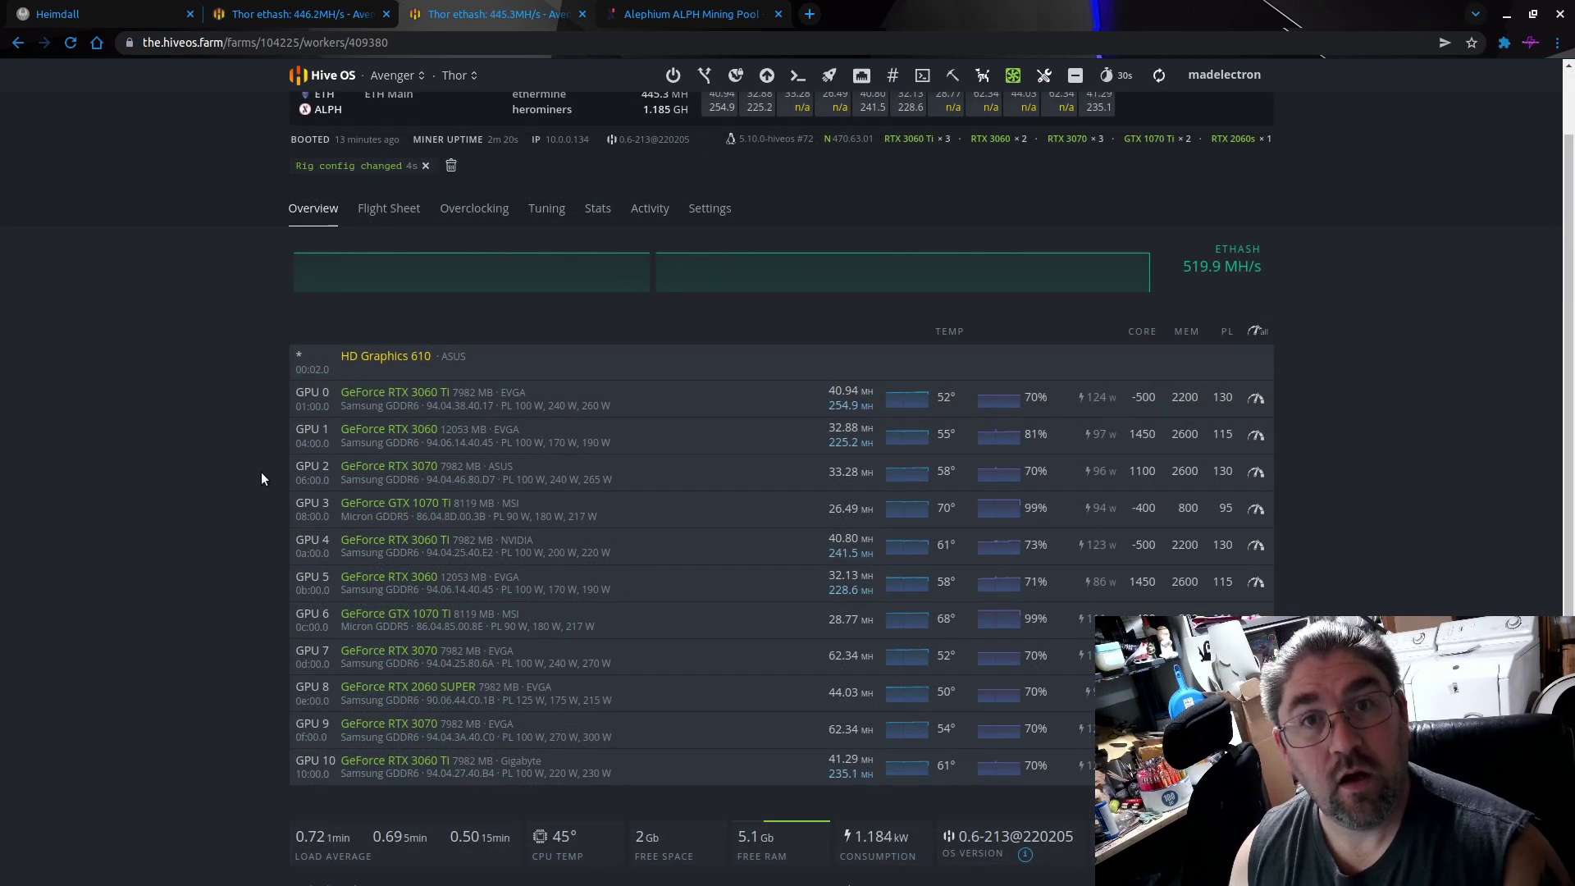
scroll(261, 479, "up", 1)
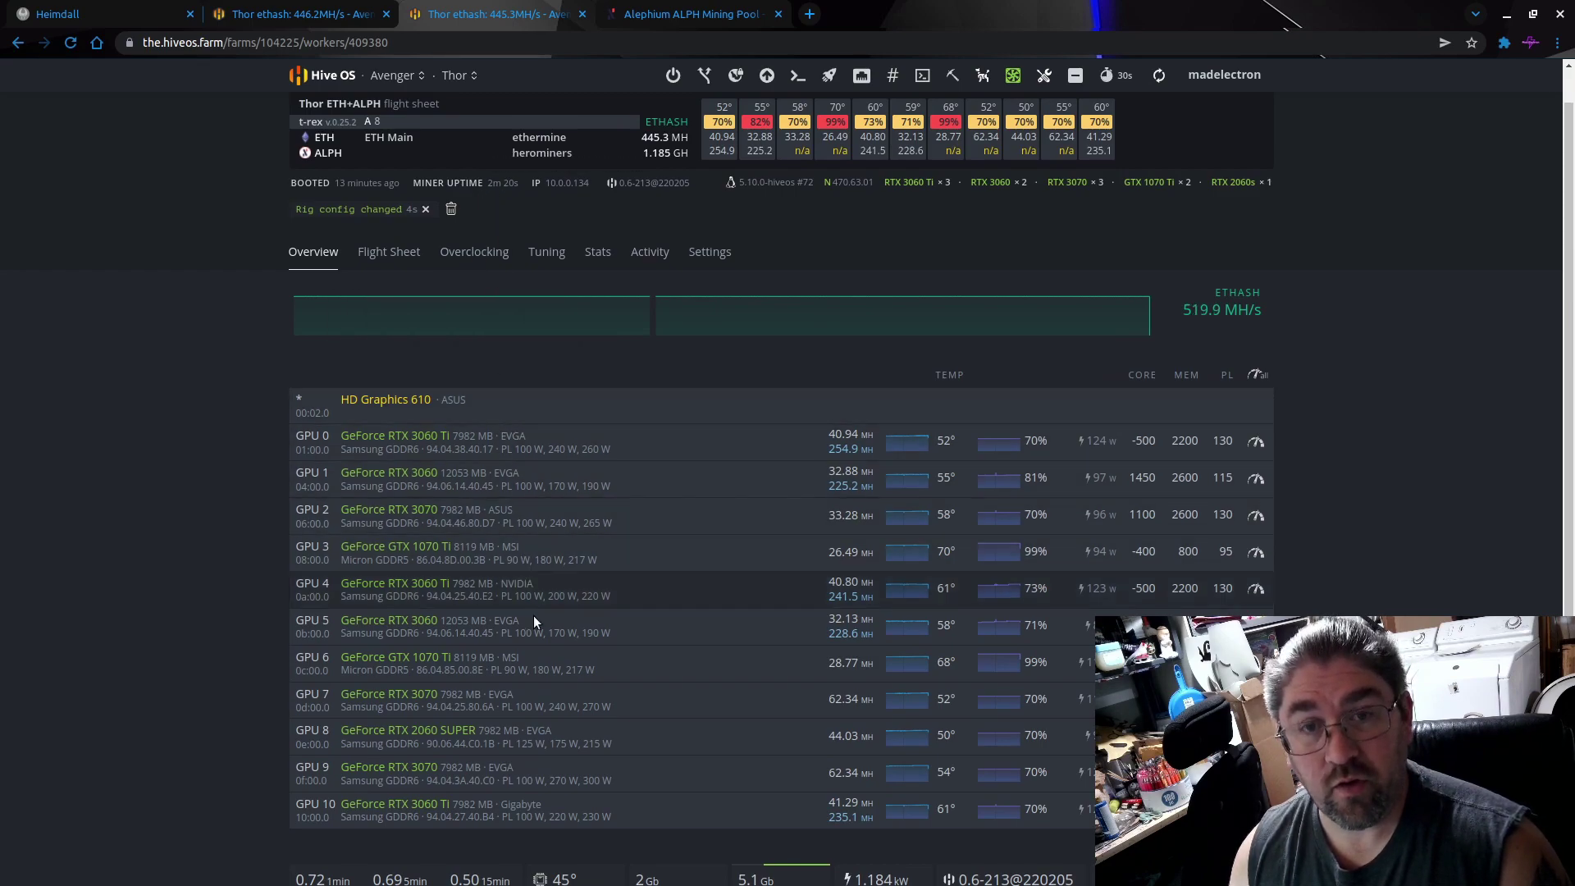
scroll(197, 577, "down", 1)
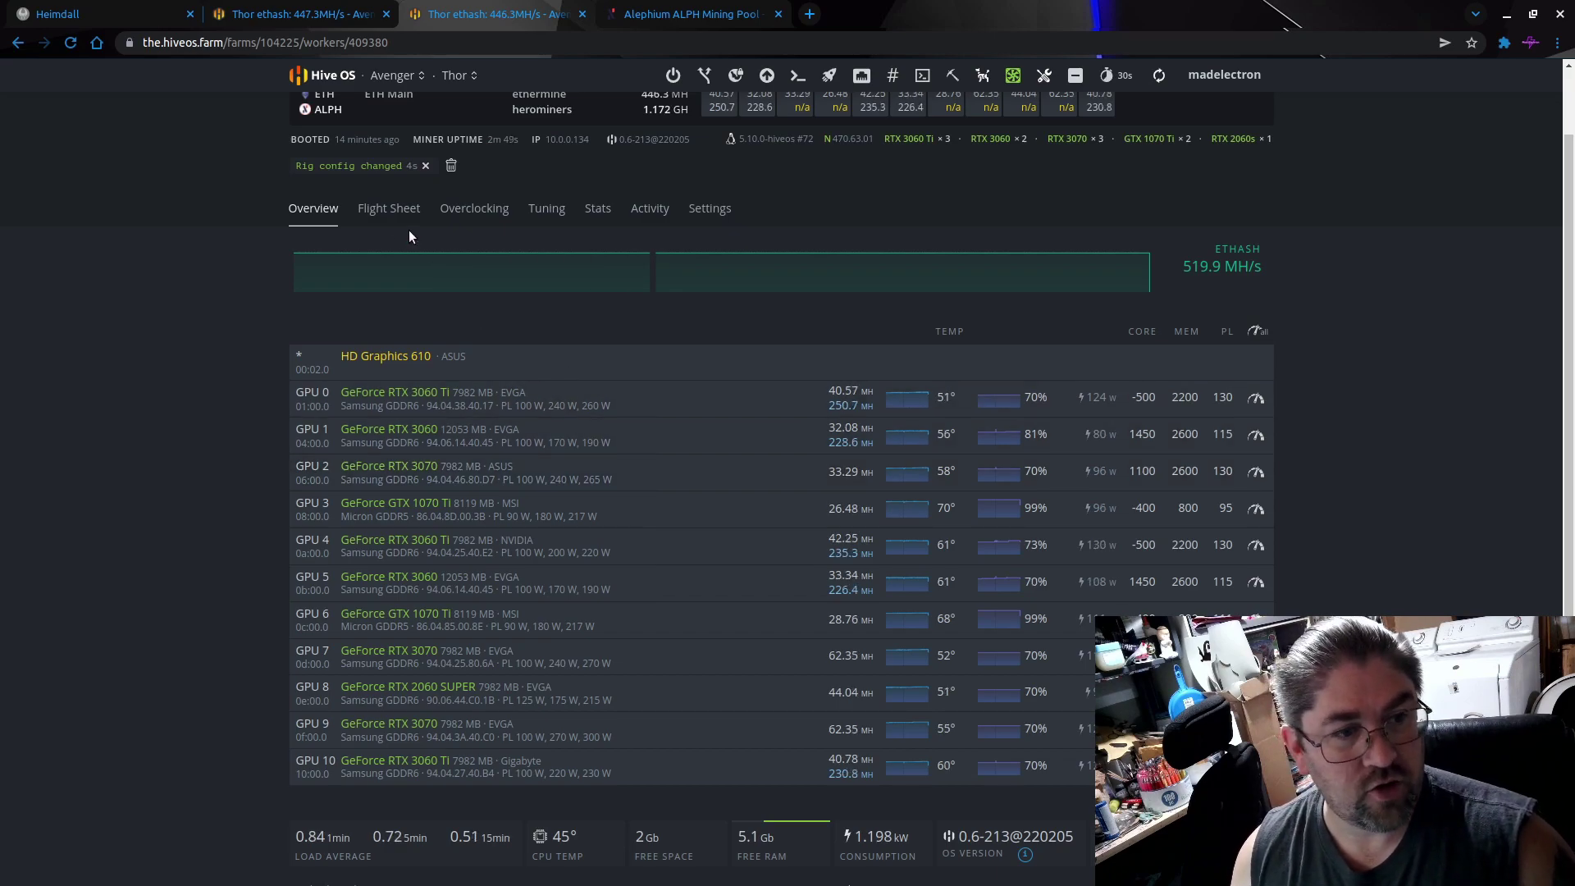
Change GPU 2's intensity in Thor ETH+ALPH from 0 to 68 and update all workers.
left_click(389, 210)
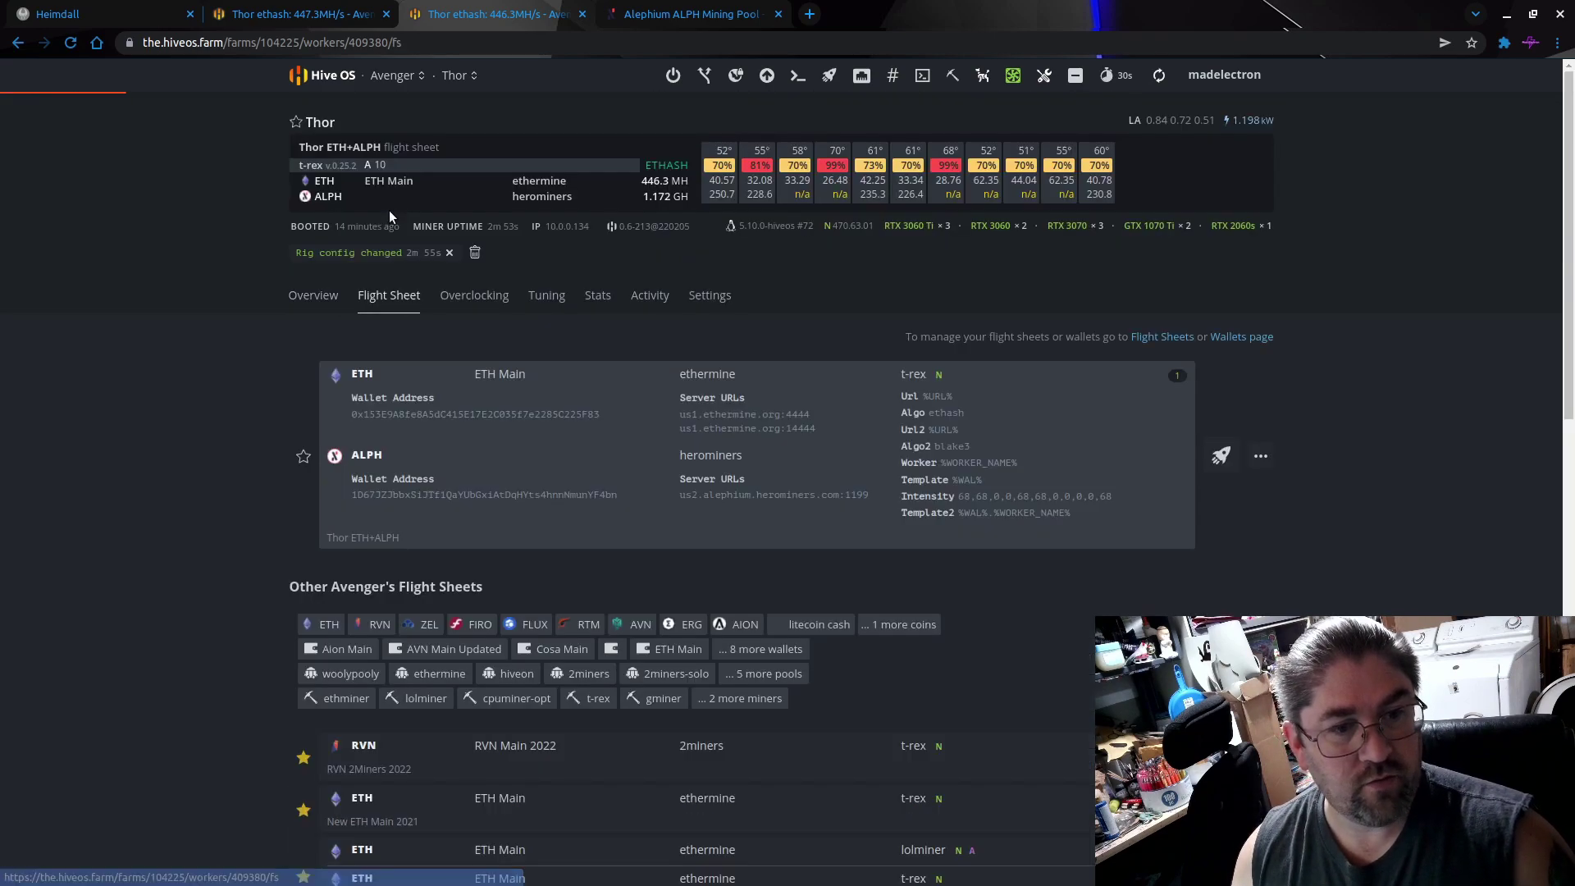
left_click(1261, 458)
left_click(1268, 485)
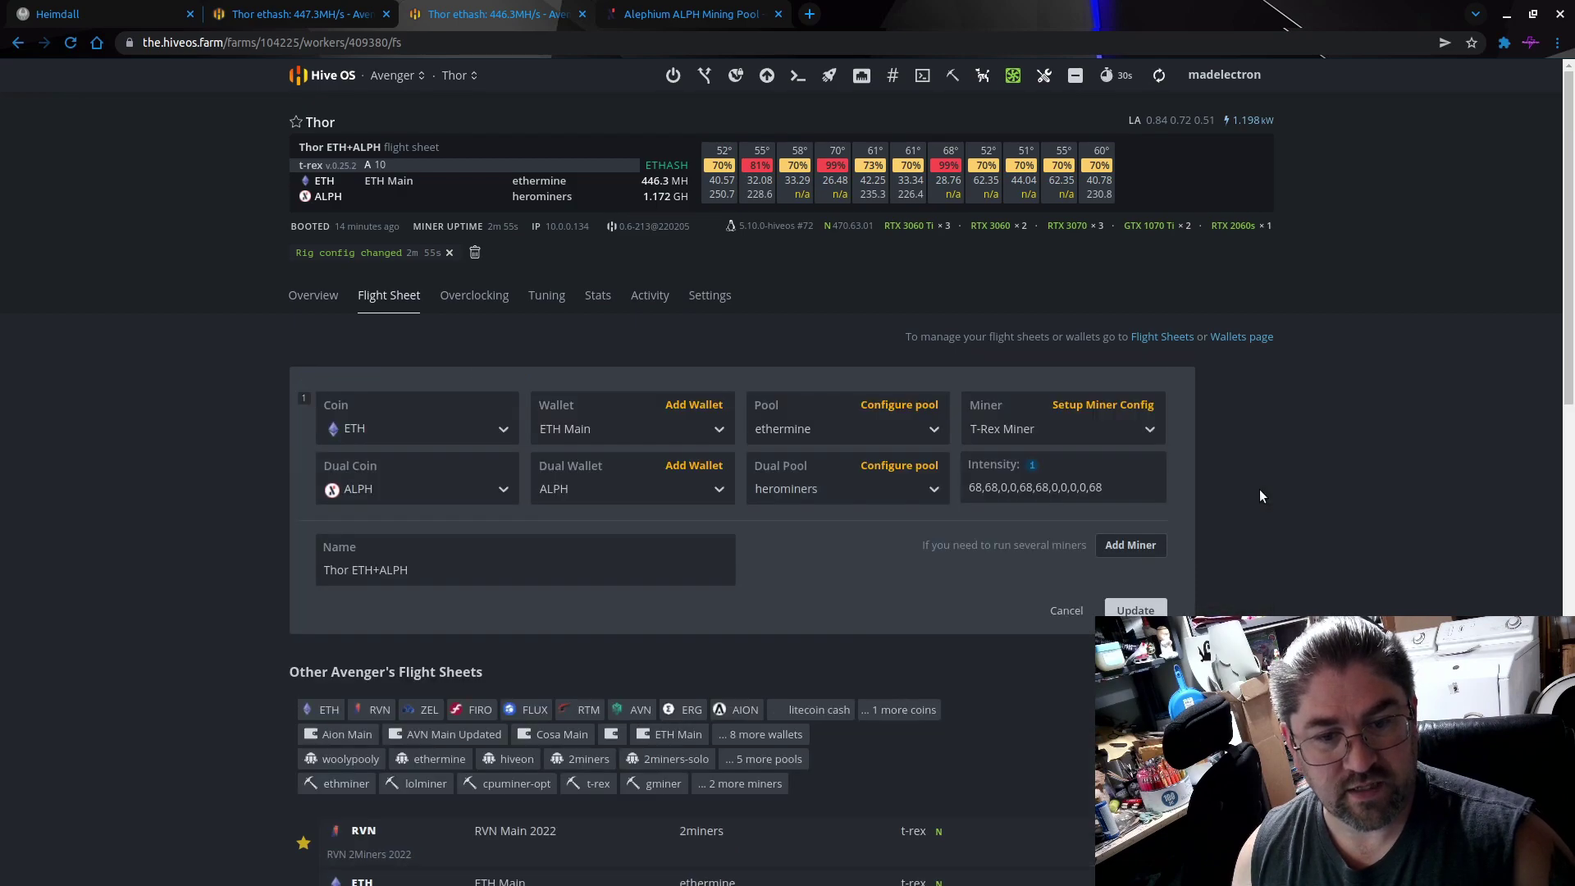
left_click(1006, 487)
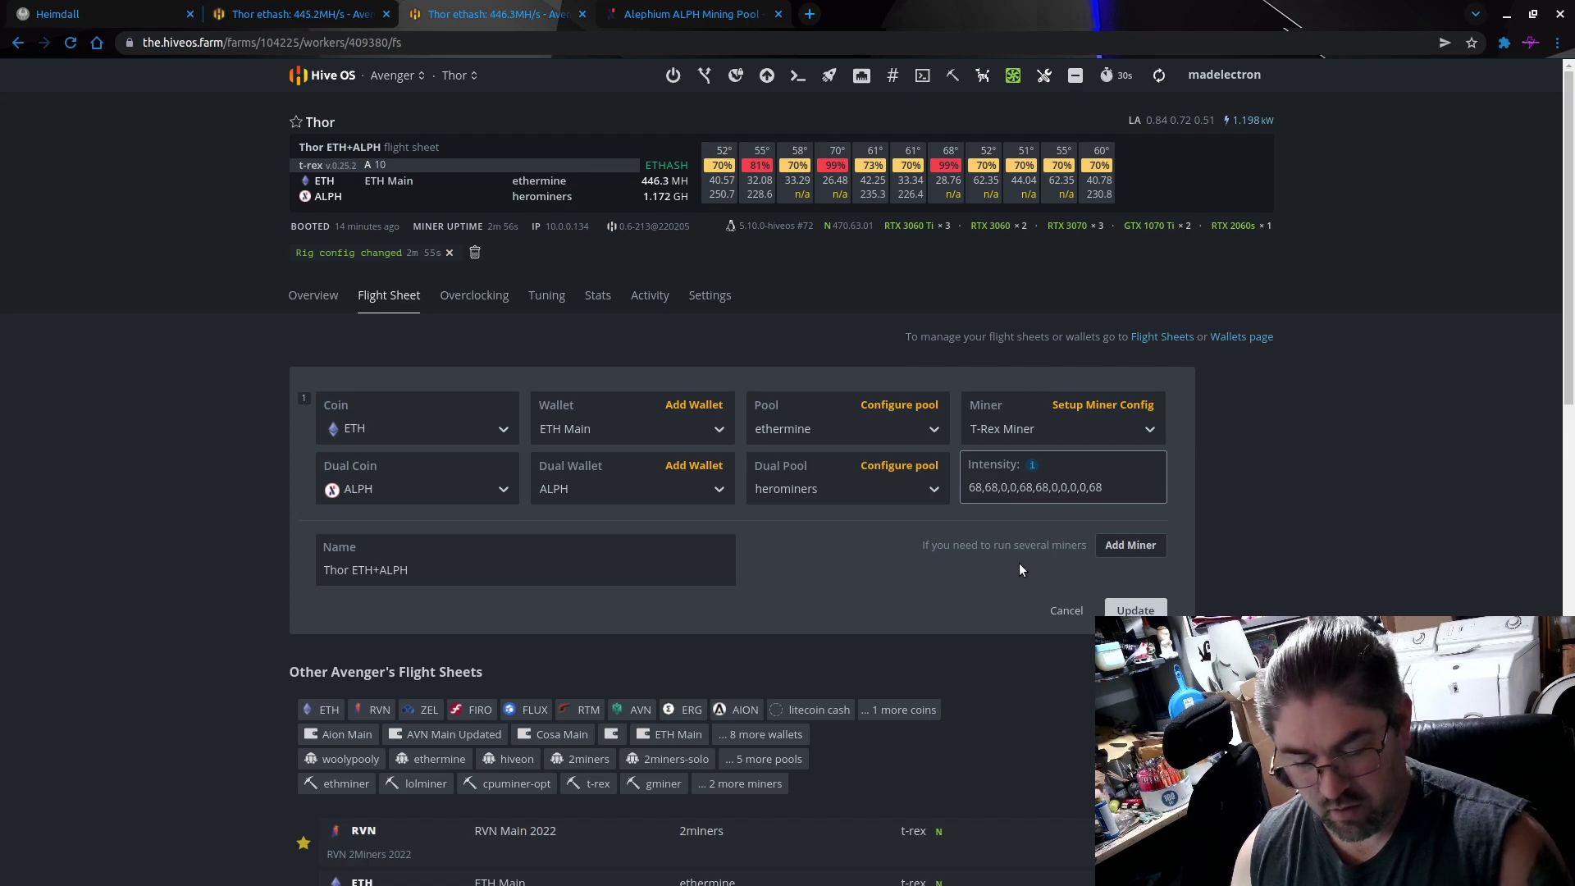
key("BackSpace")
type("68")
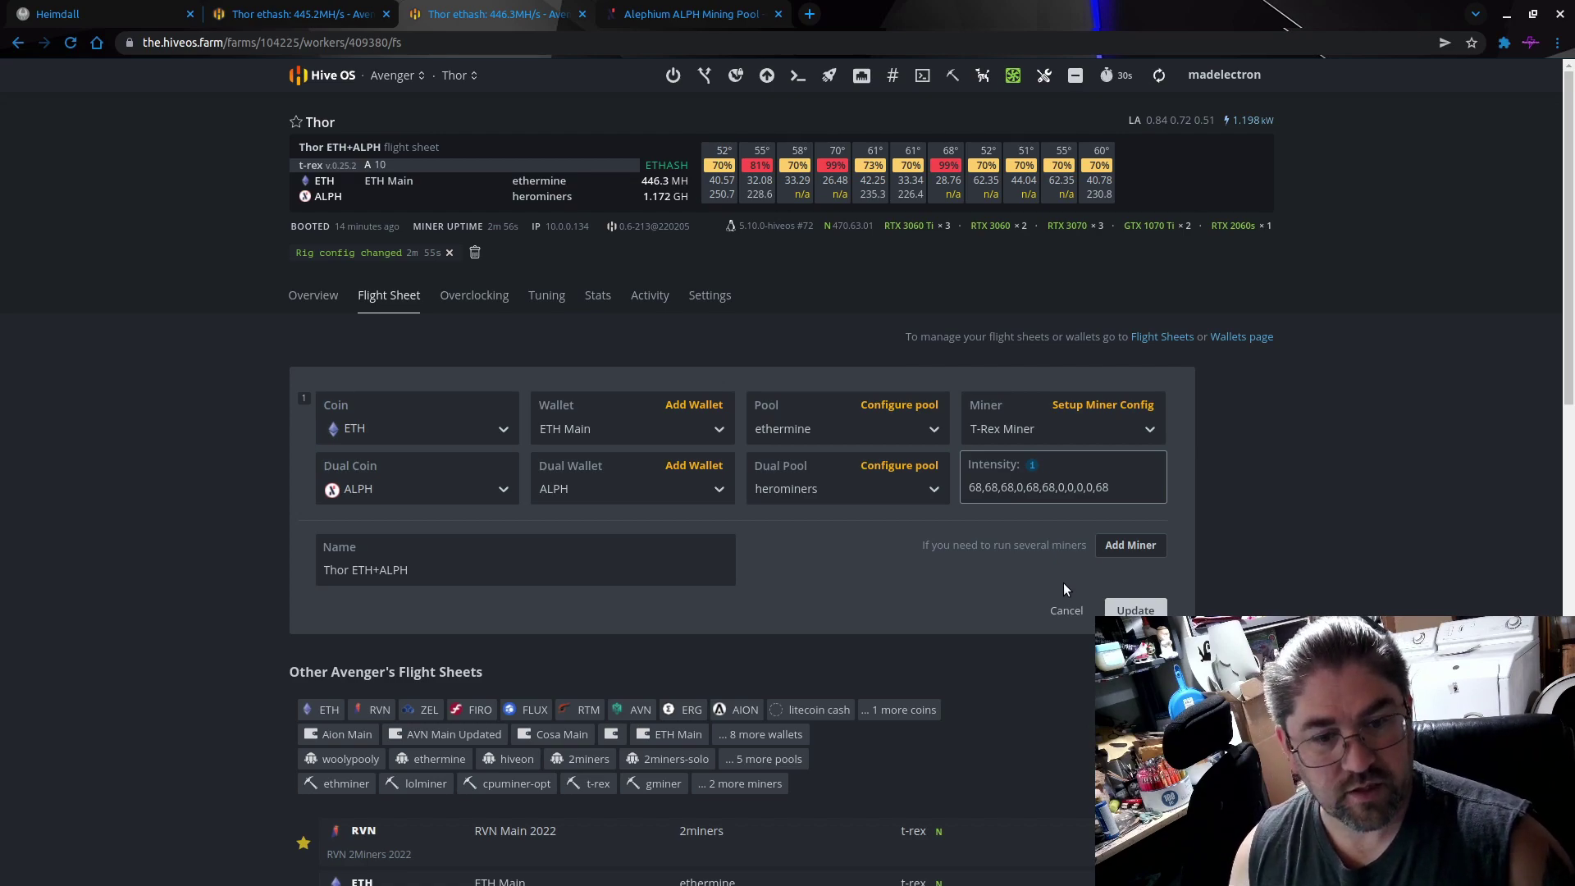
left_click(1136, 610)
left_click(640, 493)
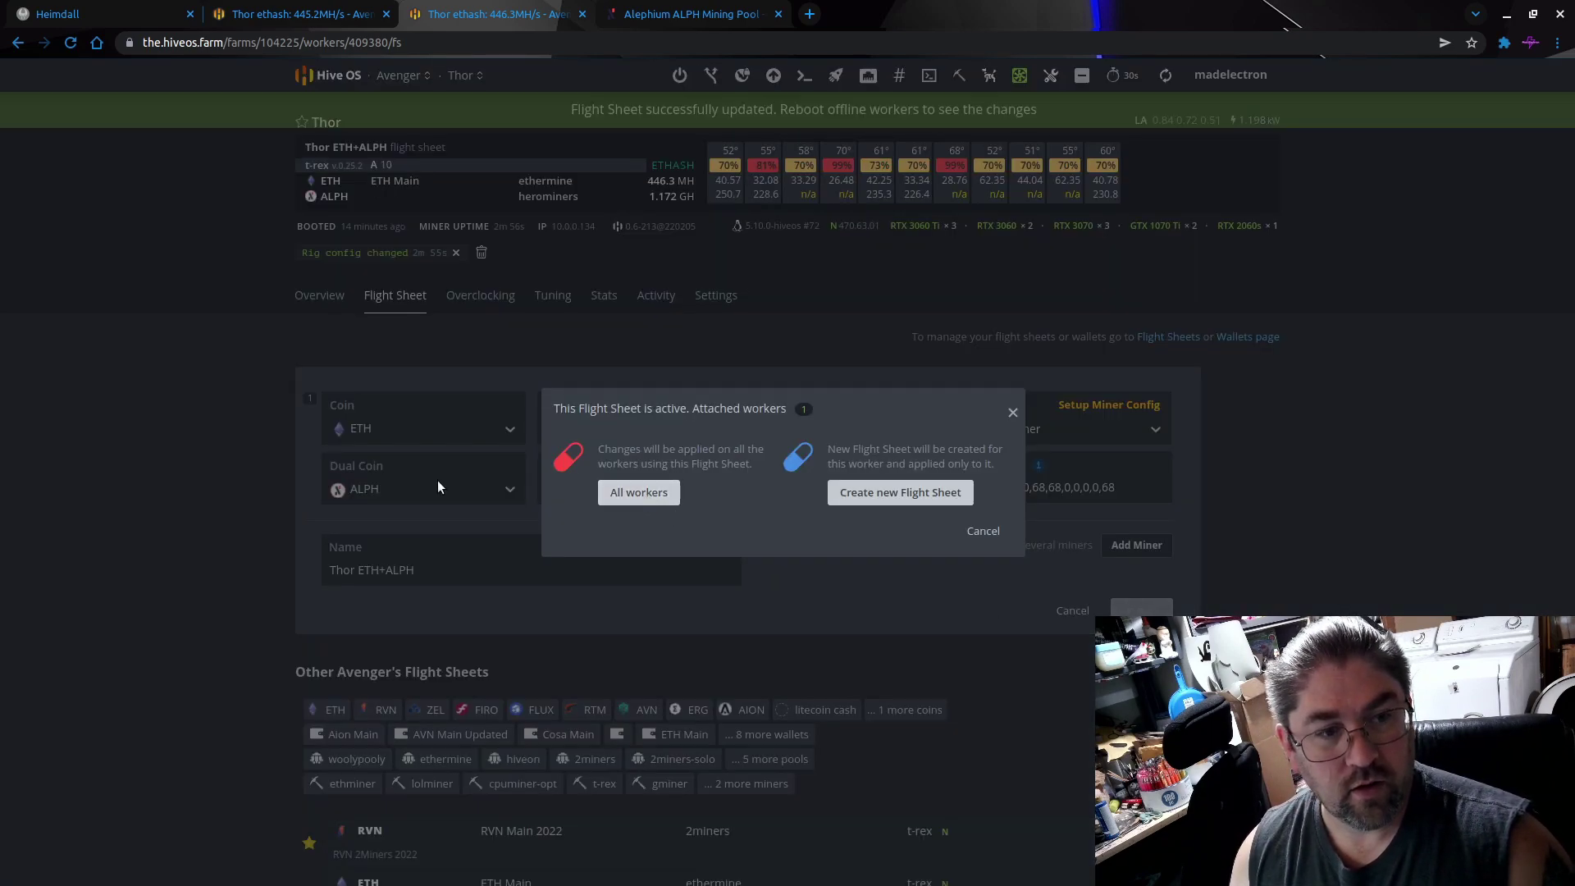
left_click(310, 310)
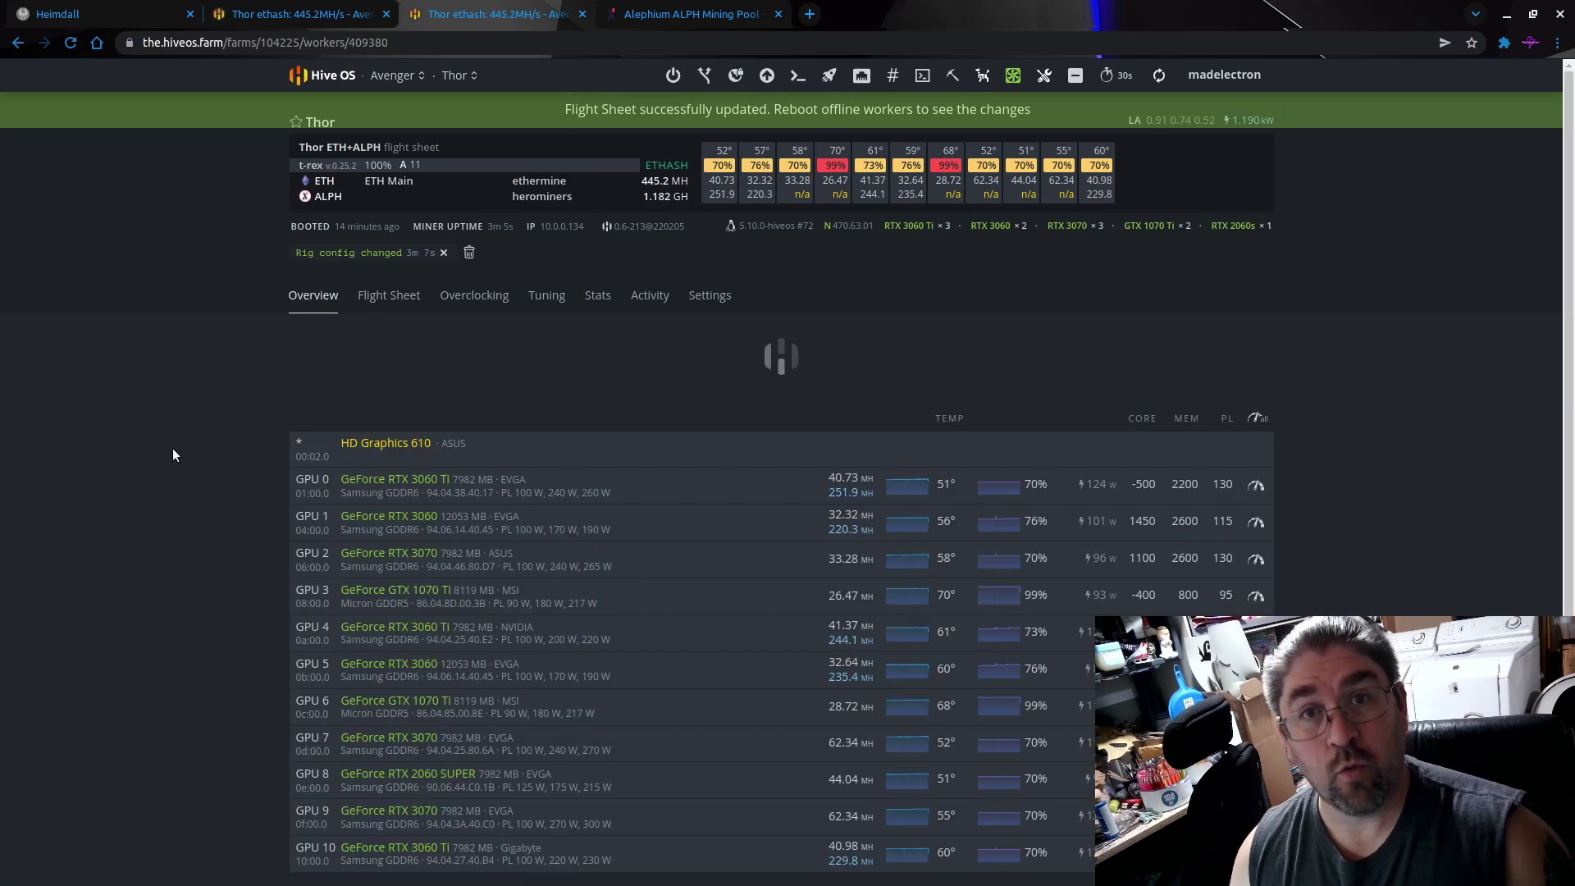